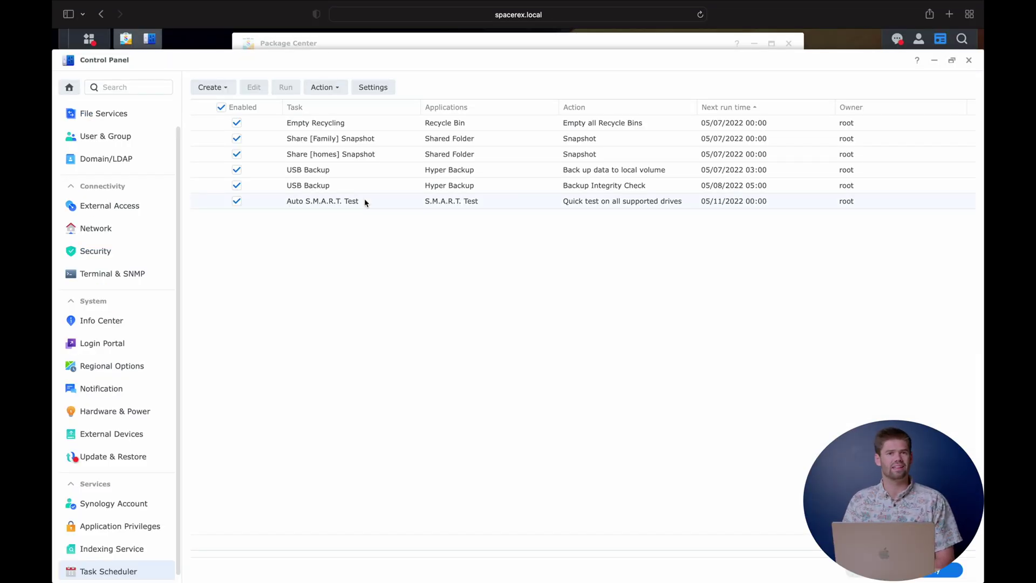
# Step: Delete the Empty Recycling scheduled task from the Task Scheduler list
pyautogui.click(350, 128)
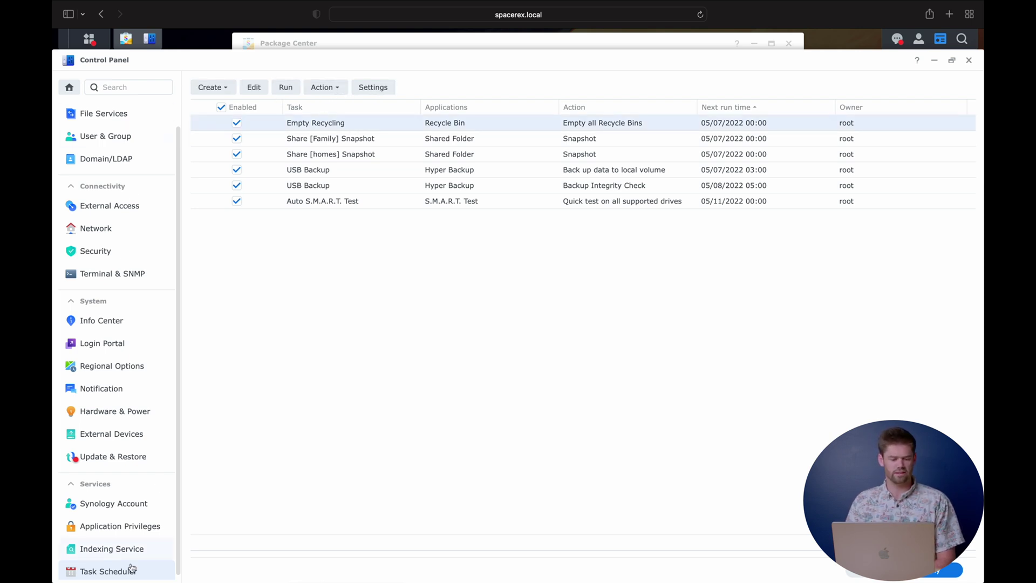
pyautogui.click(254, 90)
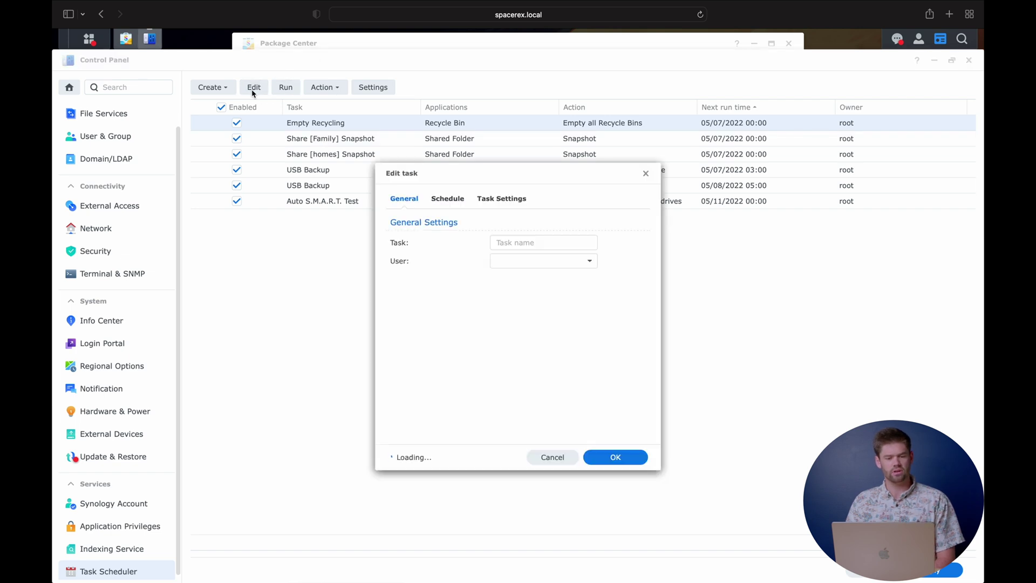
pyautogui.click(646, 175)
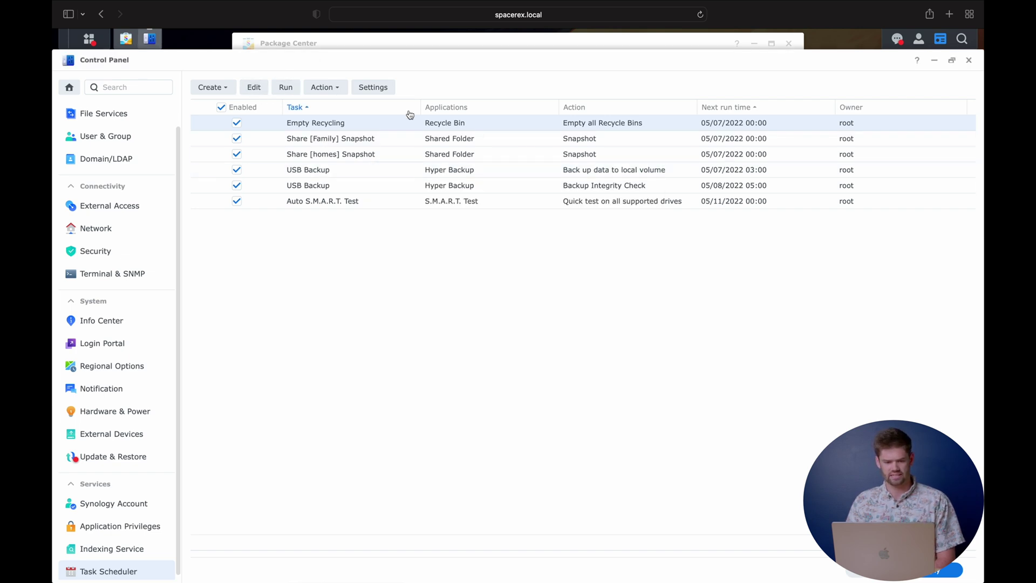
pyautogui.click(327, 88)
pyautogui.click(346, 109)
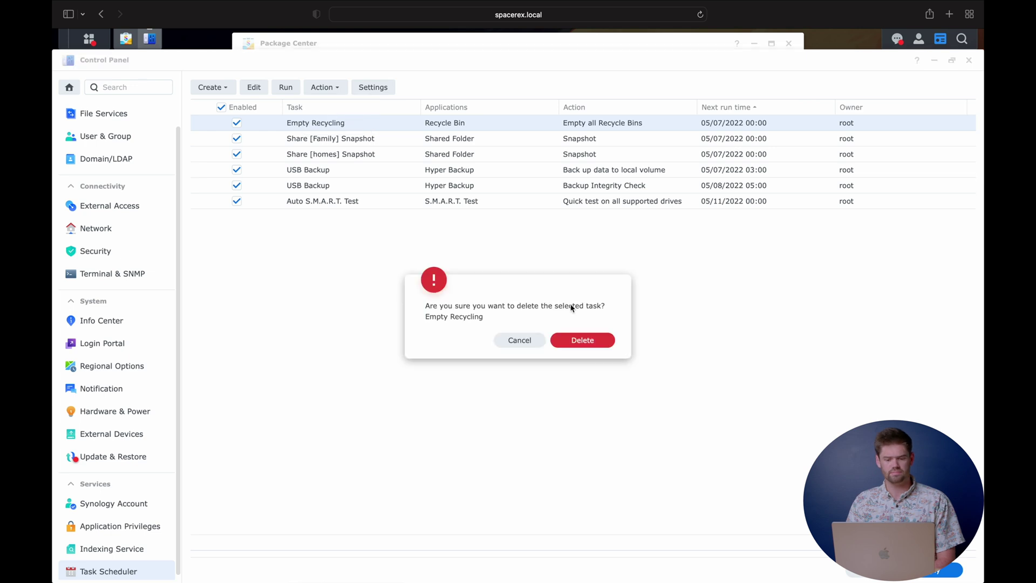
pyautogui.click(586, 342)
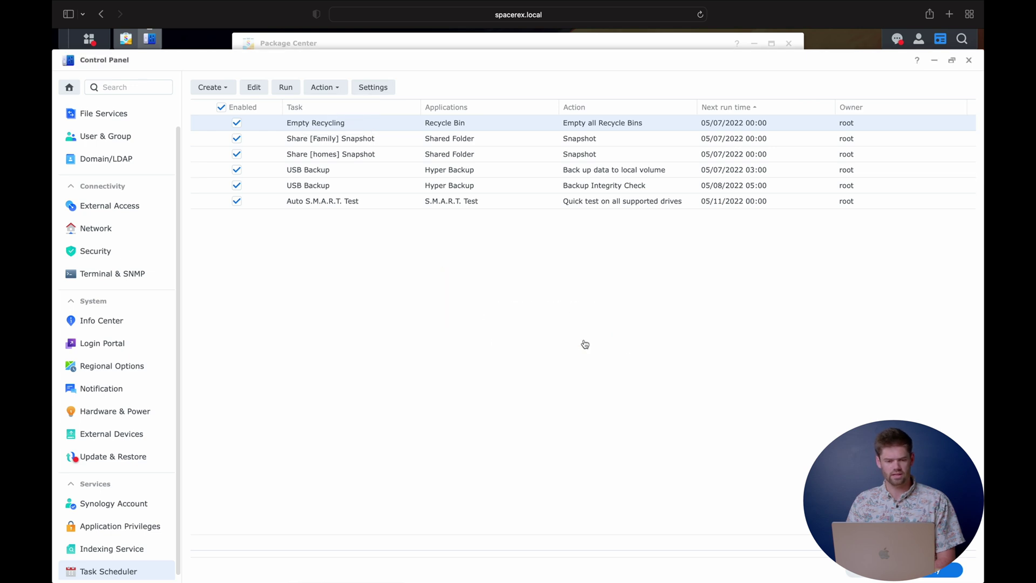
pyautogui.click(224, 89)
pyautogui.moveTo(232, 107)
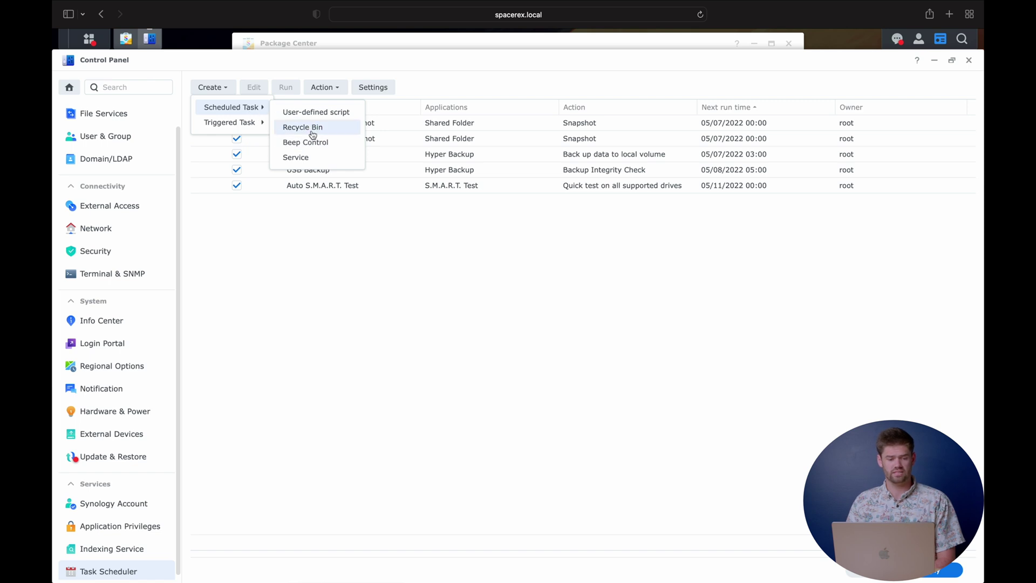
# Step: Create a daily Recycle Bin task named 'Empty Bin' that retains deleted files for 7 days
pyautogui.click(311, 128)
pyautogui.tripleClick(534, 243)
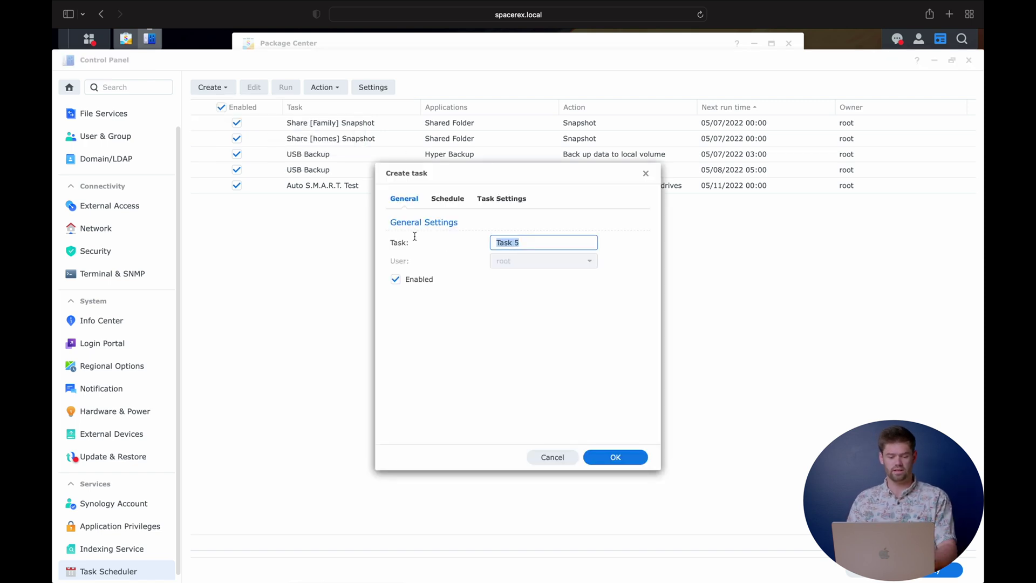
pyautogui.write('Empty Bin')
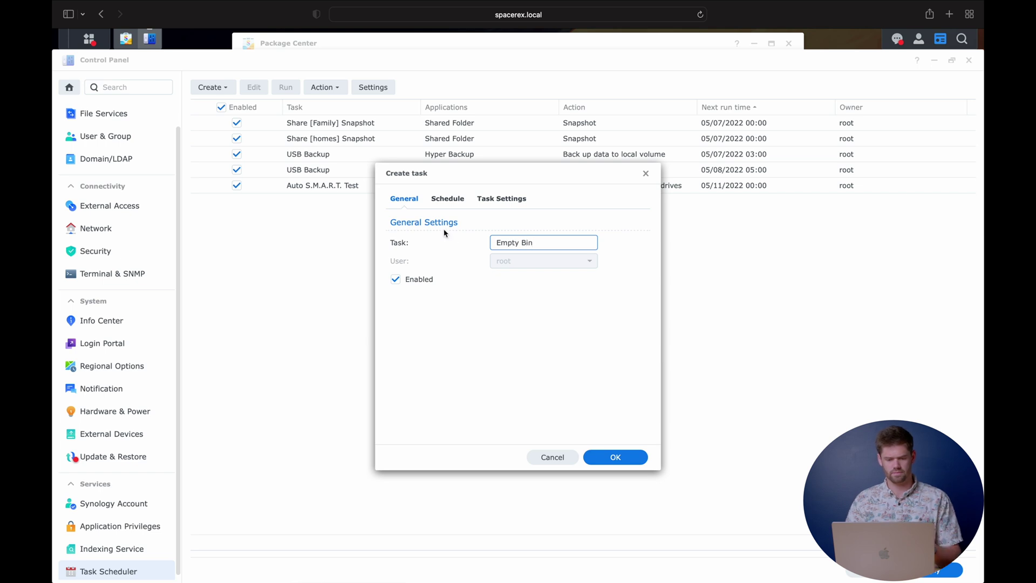
pyautogui.click(458, 200)
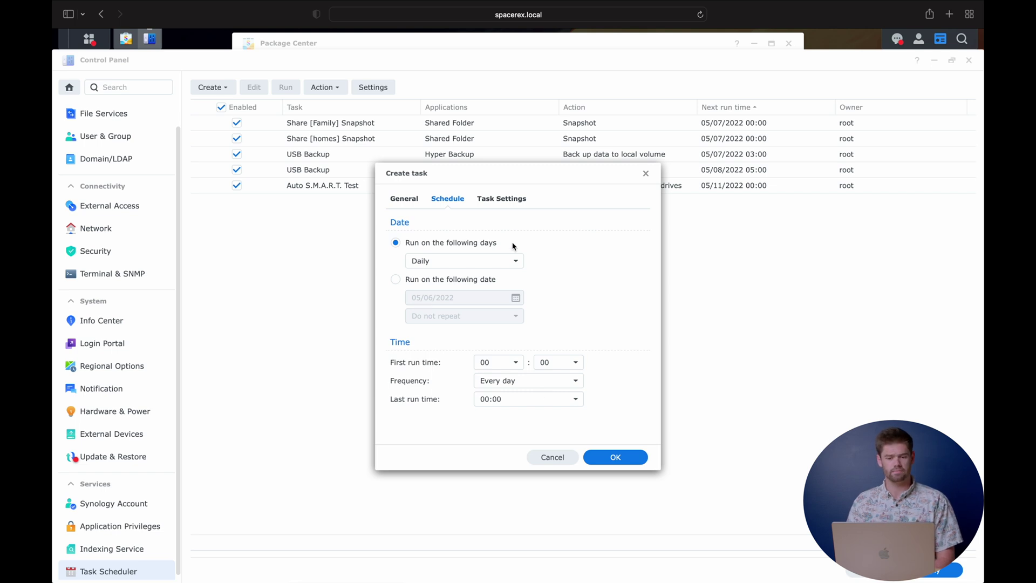
pyautogui.click(506, 200)
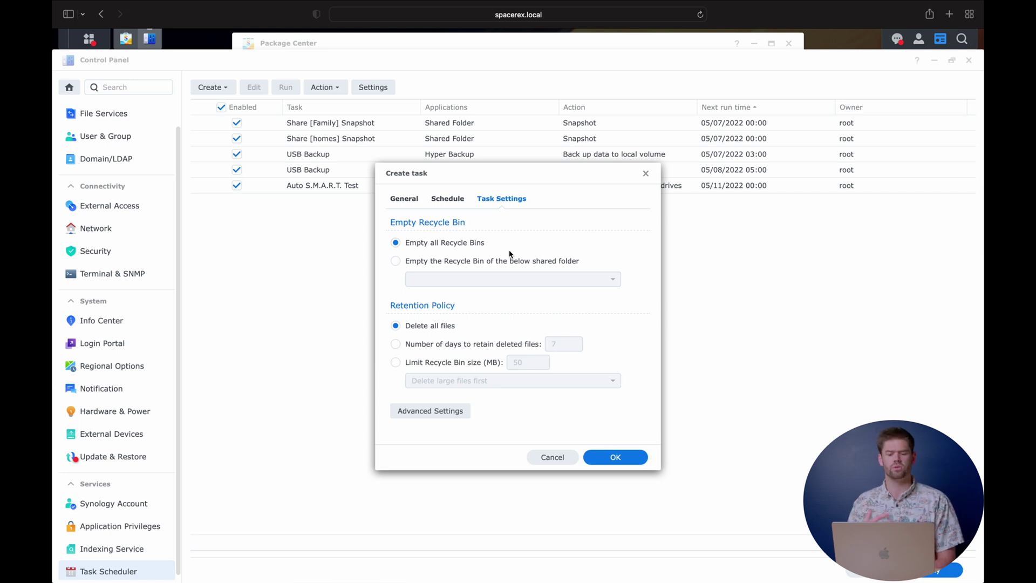
pyautogui.click(436, 347)
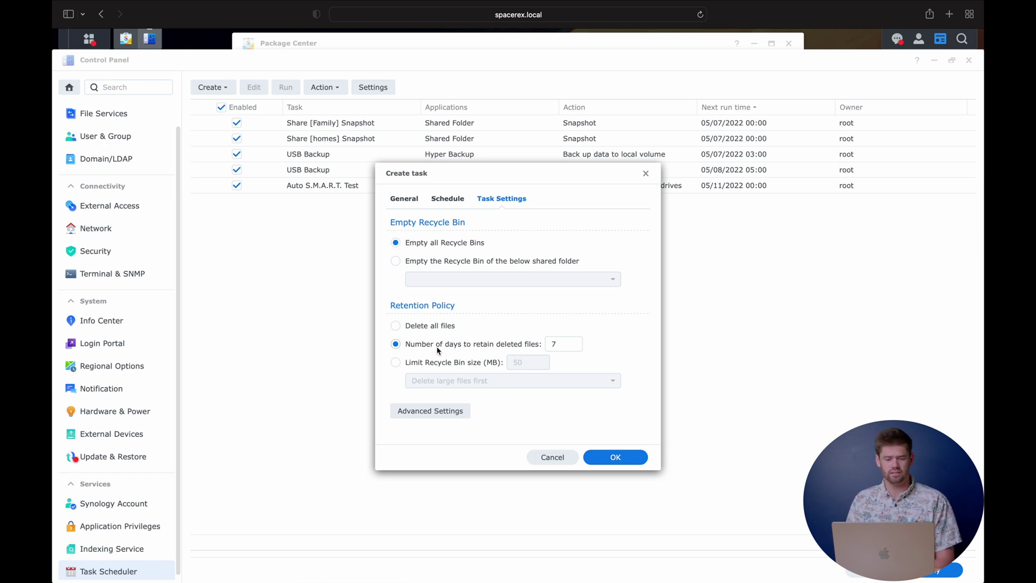
pyautogui.doubleClick(556, 344)
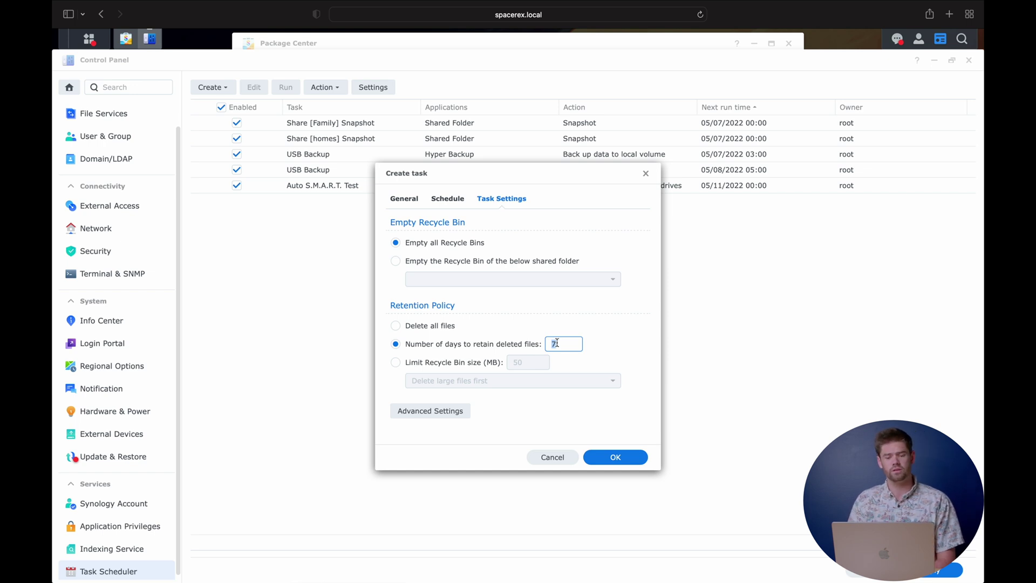
pyautogui.click(608, 459)
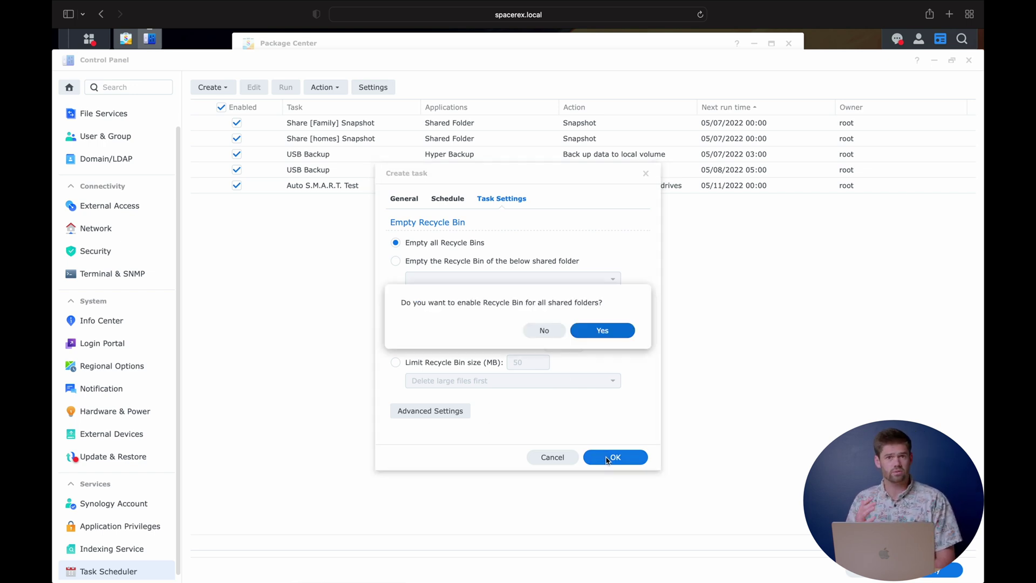
# Step: Enable recycle bins for all shared folders and run the Empty Bin task immediately
pyautogui.click(617, 333)
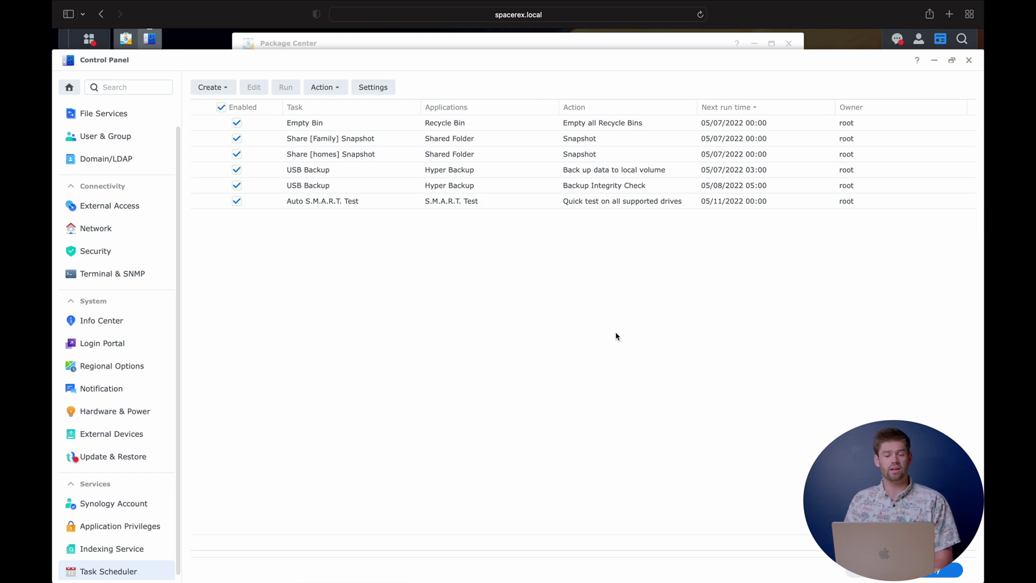
pyautogui.click(596, 124)
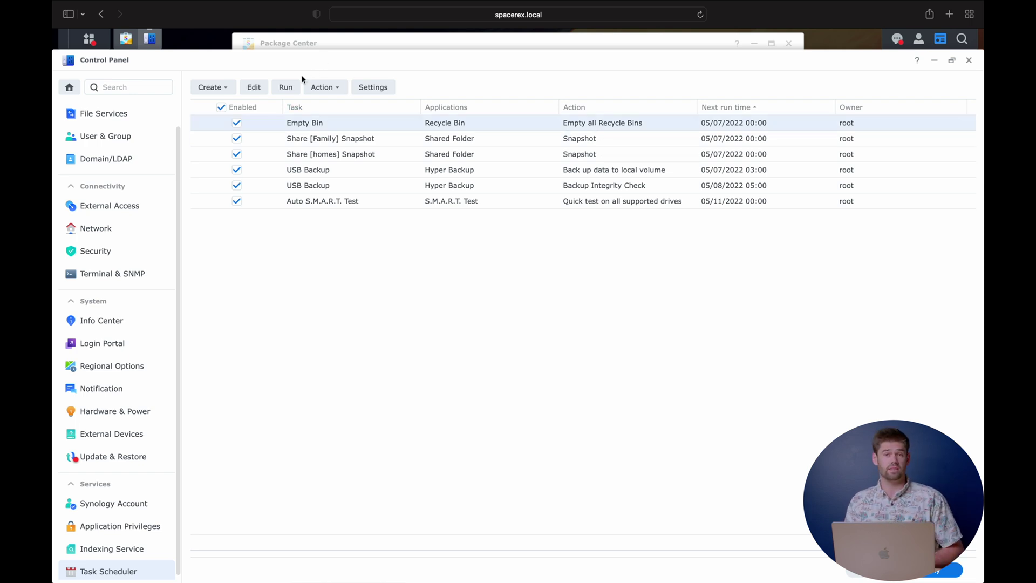
pyautogui.click(286, 90)
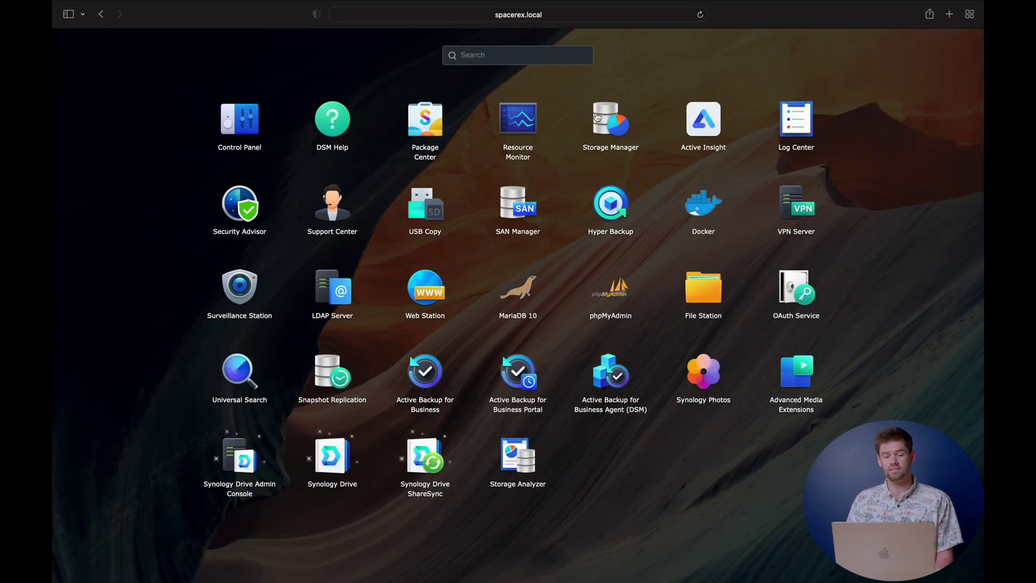
# Step: Show Volume 1's space reclamation time grid in Storage Manager Global Settings, with every hour allowed
pyautogui.click(617, 118)
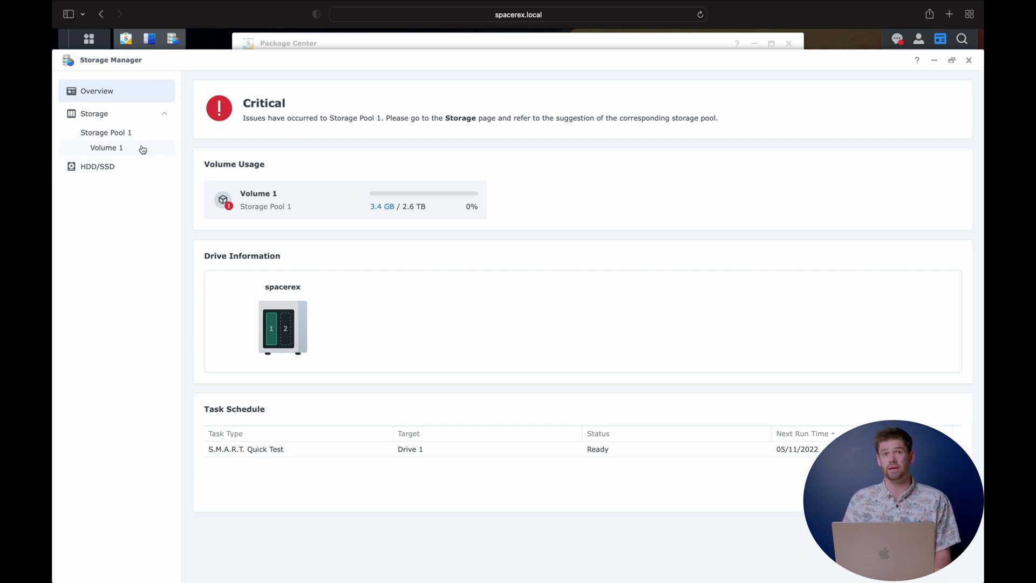
pyautogui.click(142, 149)
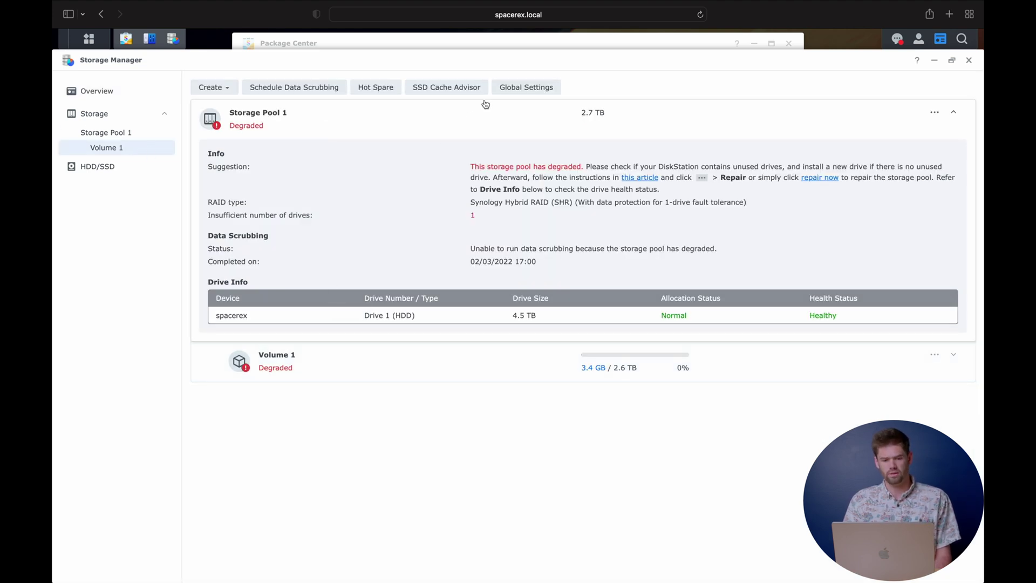
pyautogui.click(520, 89)
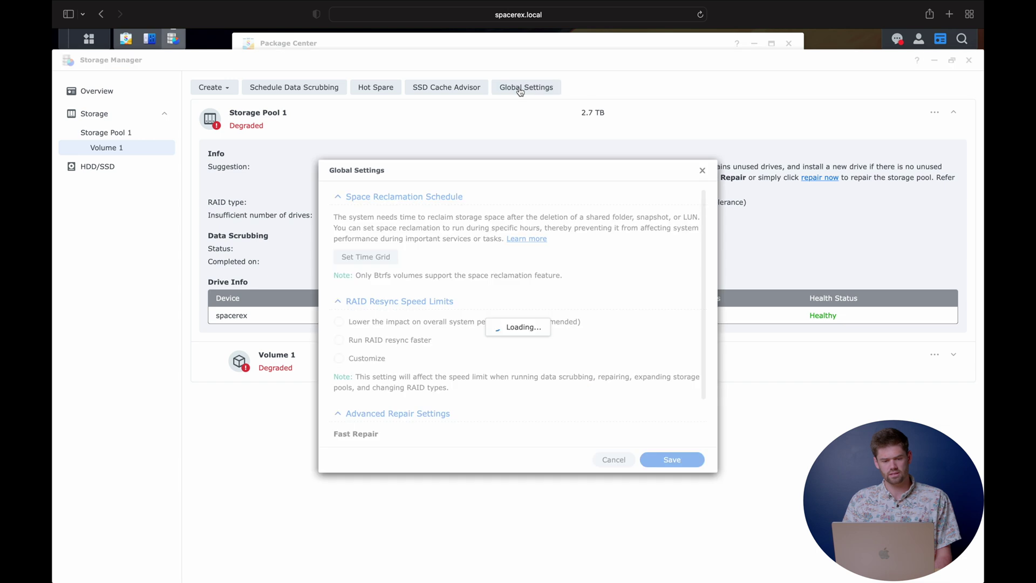
pyautogui.click(392, 258)
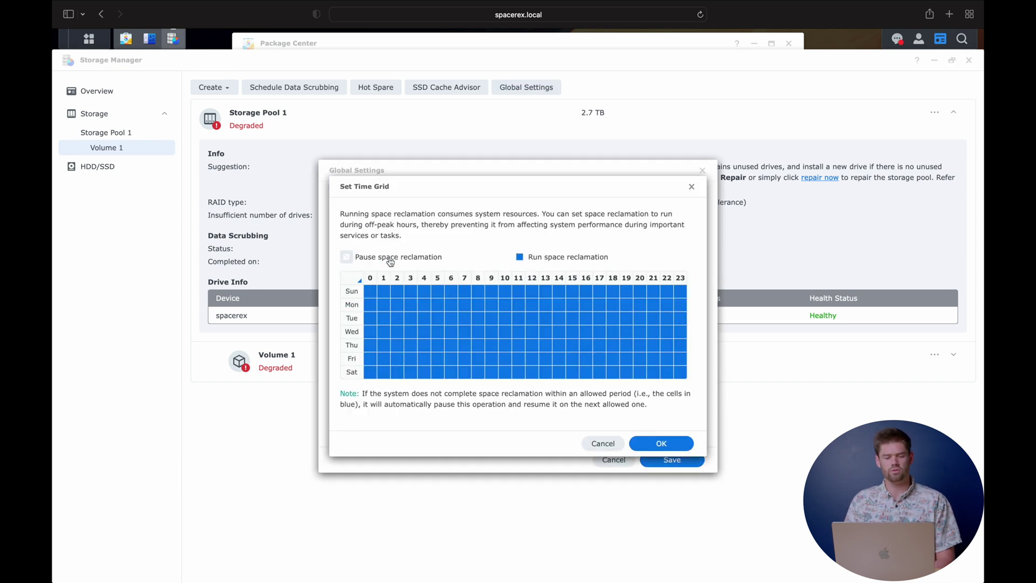
pyautogui.doubleClick(360, 279)
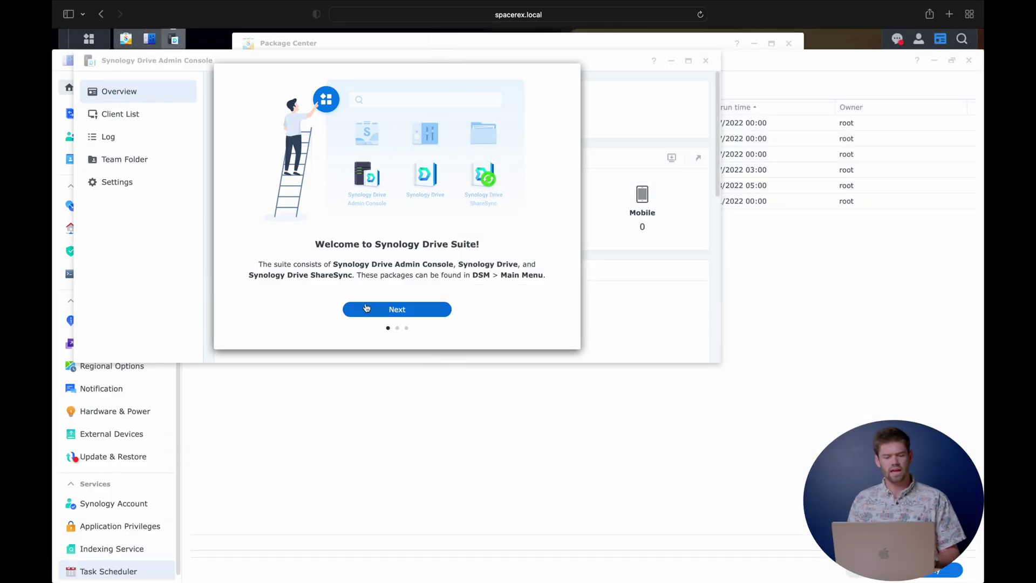
# Step: Dismiss the Drive Admin Console welcome pages and save My Drive's version rotation settings
pyautogui.click(366, 309)
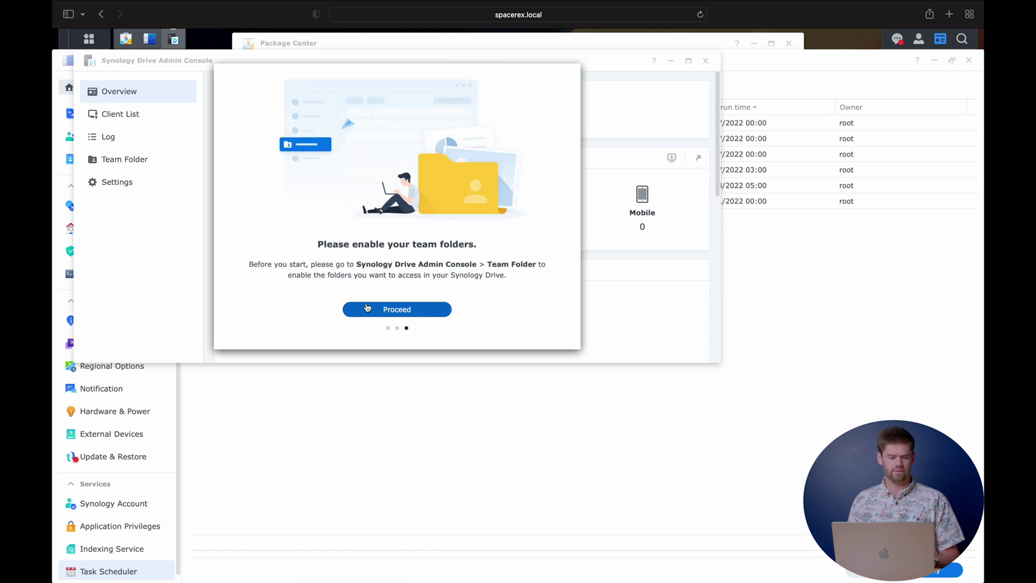
pyautogui.click(366, 309)
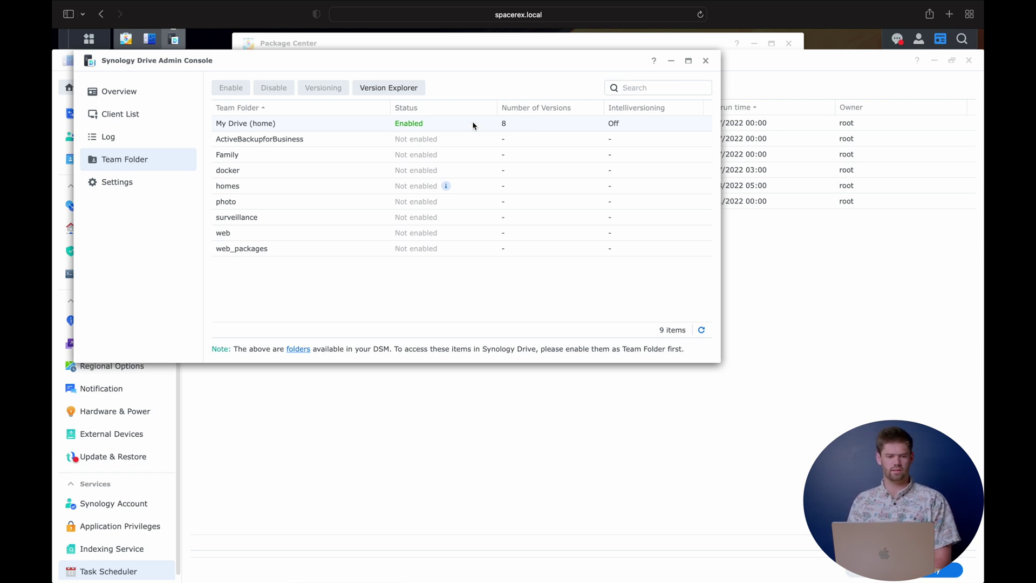
pyautogui.click(435, 127)
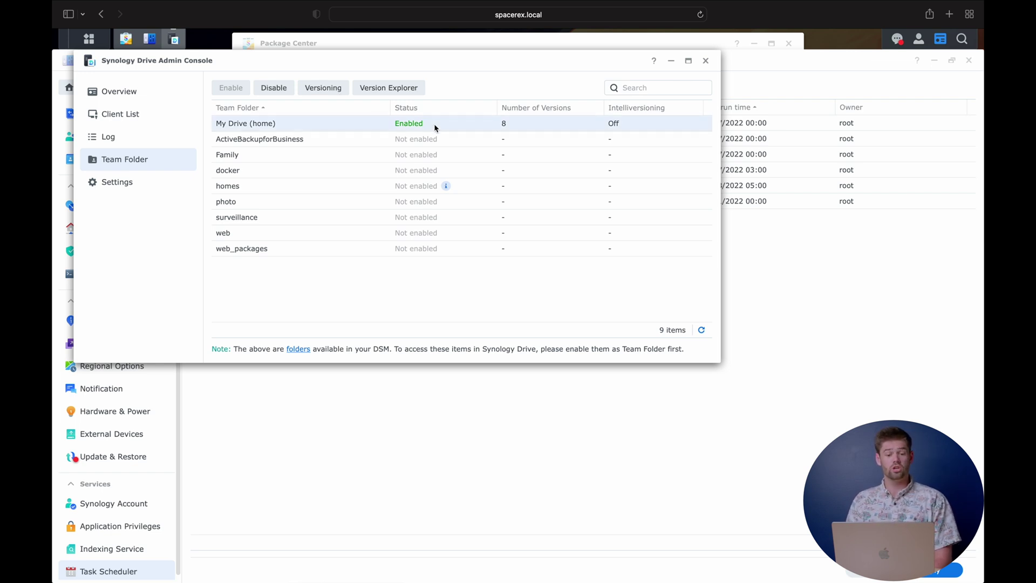
pyautogui.click(318, 95)
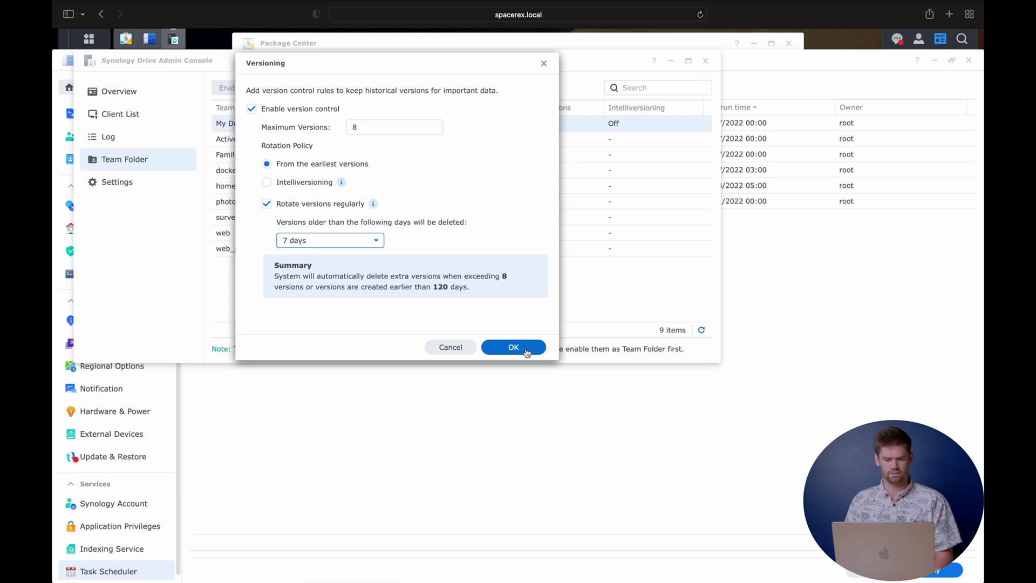
pyautogui.click(526, 350)
pyautogui.click(537, 233)
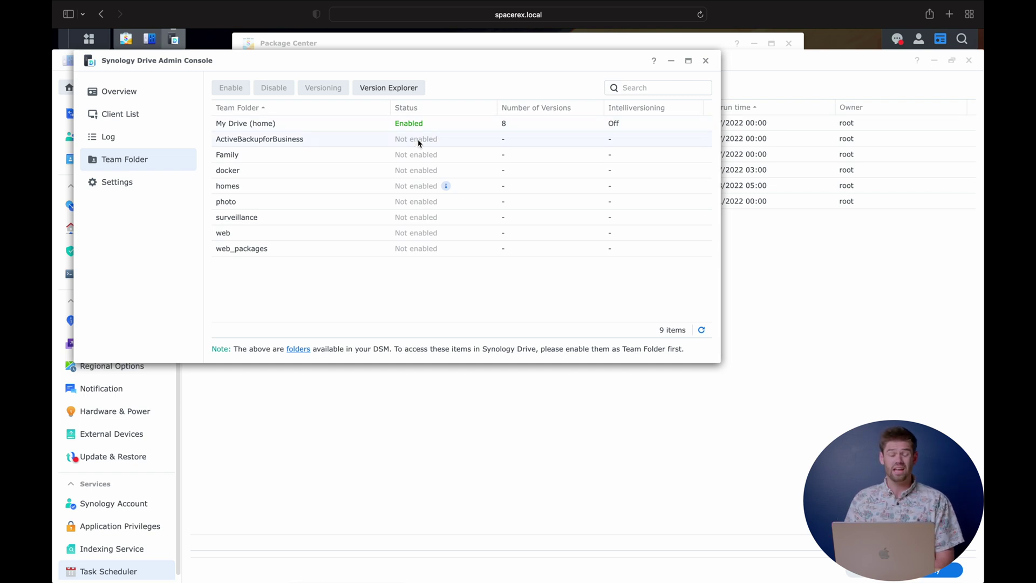
# Step: Calculate Drive package usage under Settings > General: 0 B versions, 2.4 MB database
pyautogui.click(141, 191)
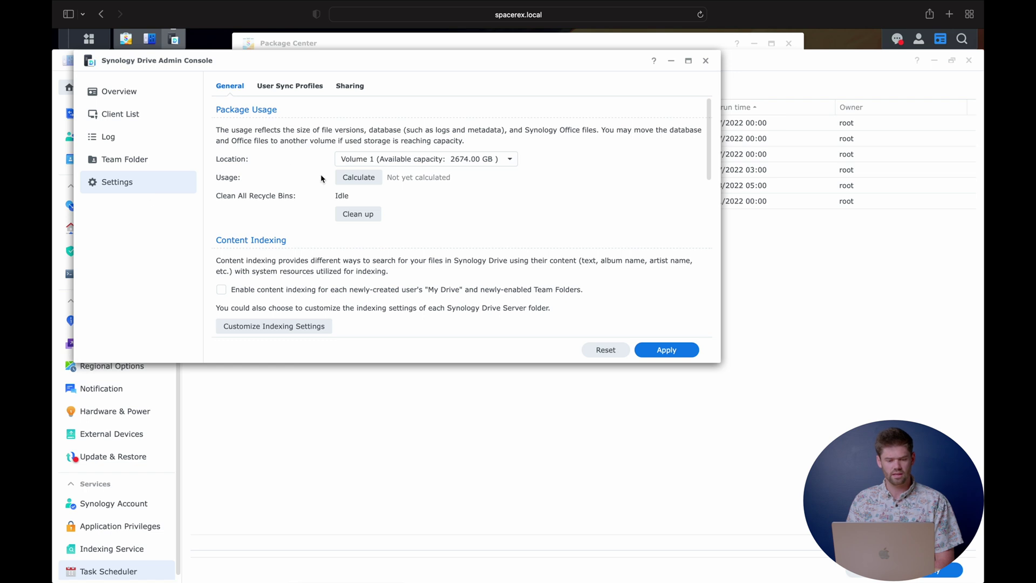
pyautogui.click(364, 181)
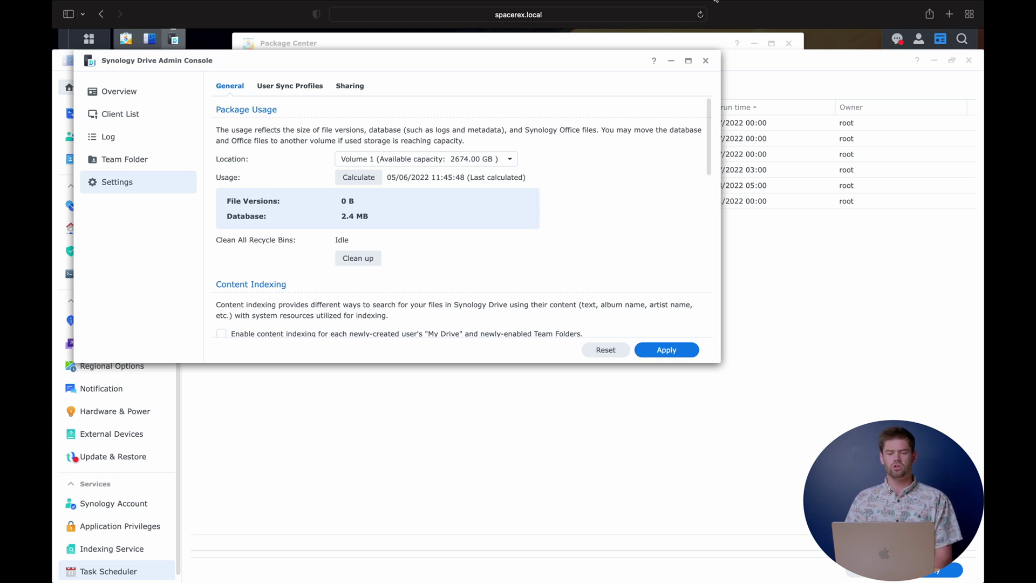
# Step: Close Drive Admin Console, Control Panel and Package Center, then show the full app list
pyautogui.click(707, 62)
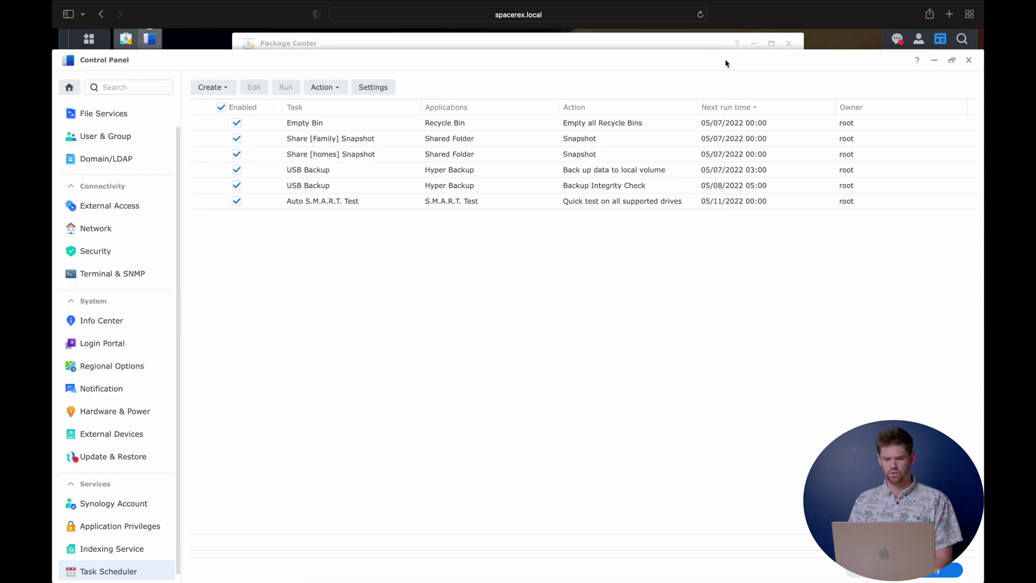
pyautogui.click(969, 61)
pyautogui.click(788, 45)
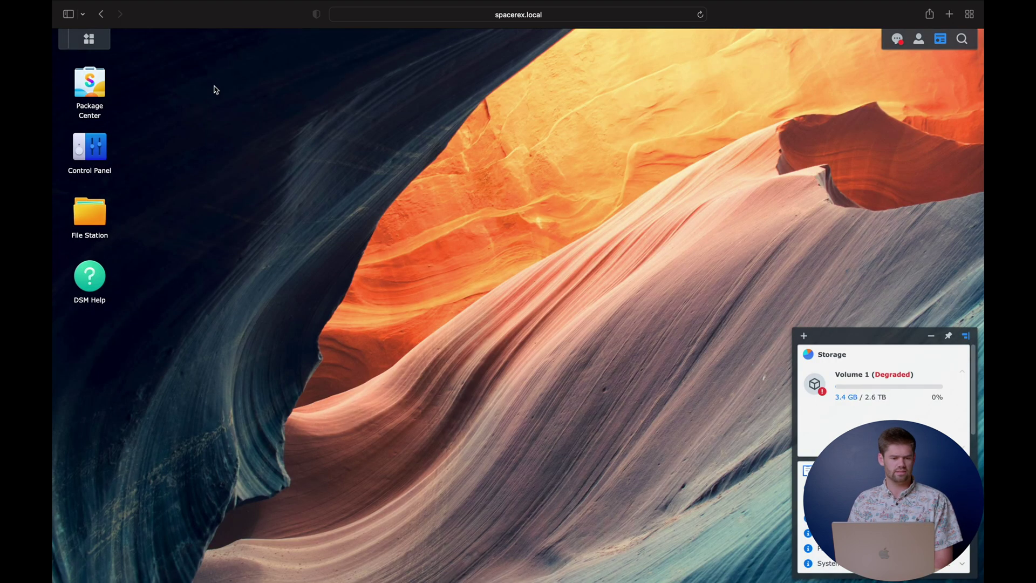
pyautogui.click(88, 39)
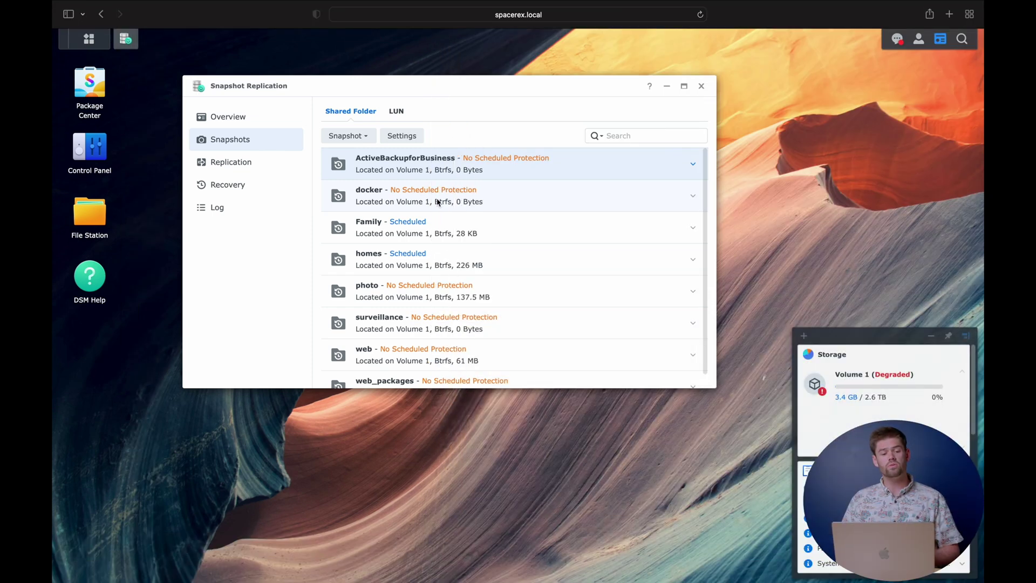
# Step: Delete the Family folder's snapshots from 04/28 onward via its Snapshot List
pyautogui.click(351, 230)
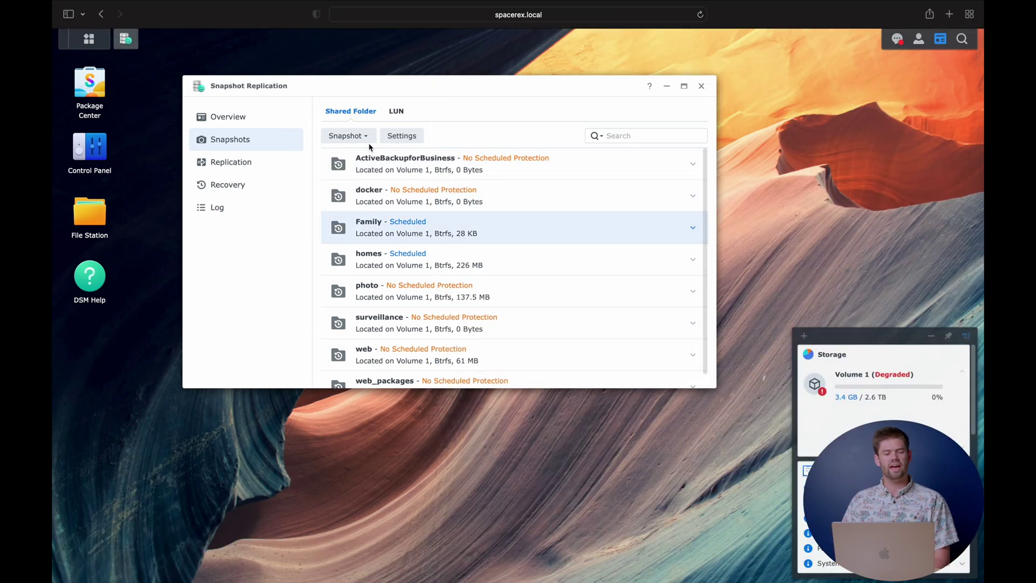
pyautogui.click(361, 136)
pyautogui.click(359, 170)
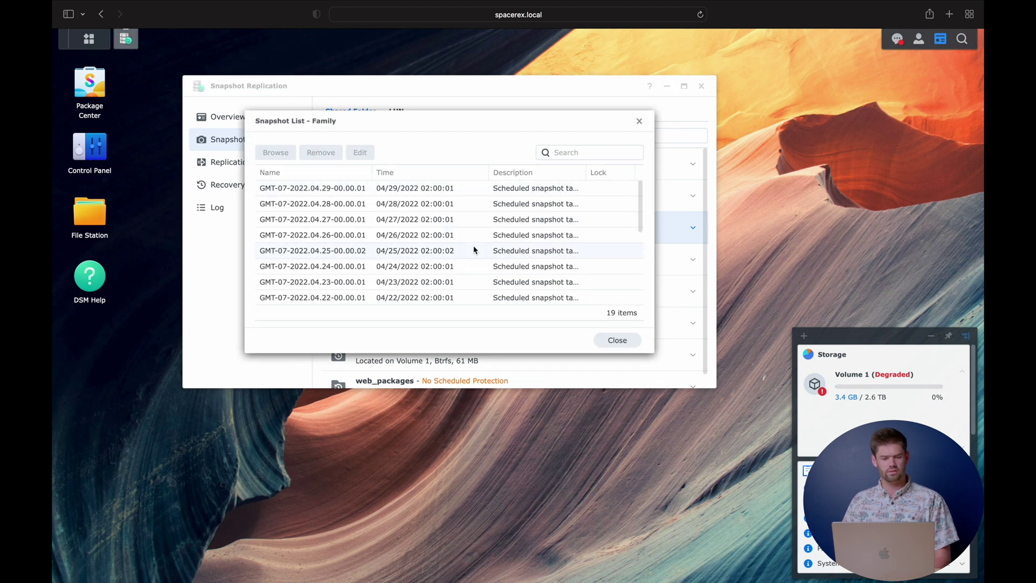
pyautogui.click(459, 300)
pyautogui.scroll(-5, 459, 299)
pyautogui.scroll(5, 459, 299)
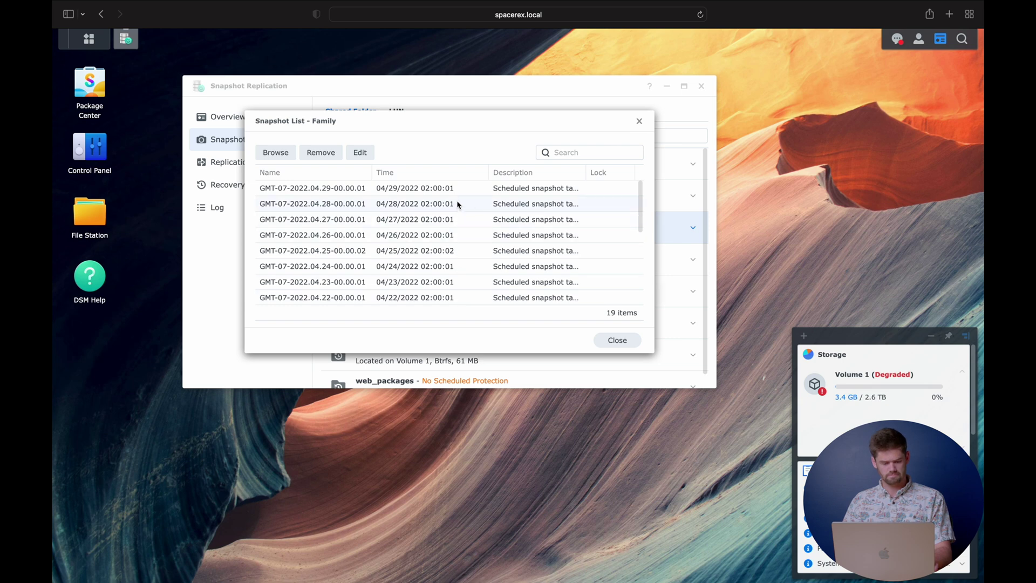
pyautogui.keyDown('shift'); pyautogui.click(457, 204); pyautogui.keyUp('shift')
pyautogui.click(332, 154)
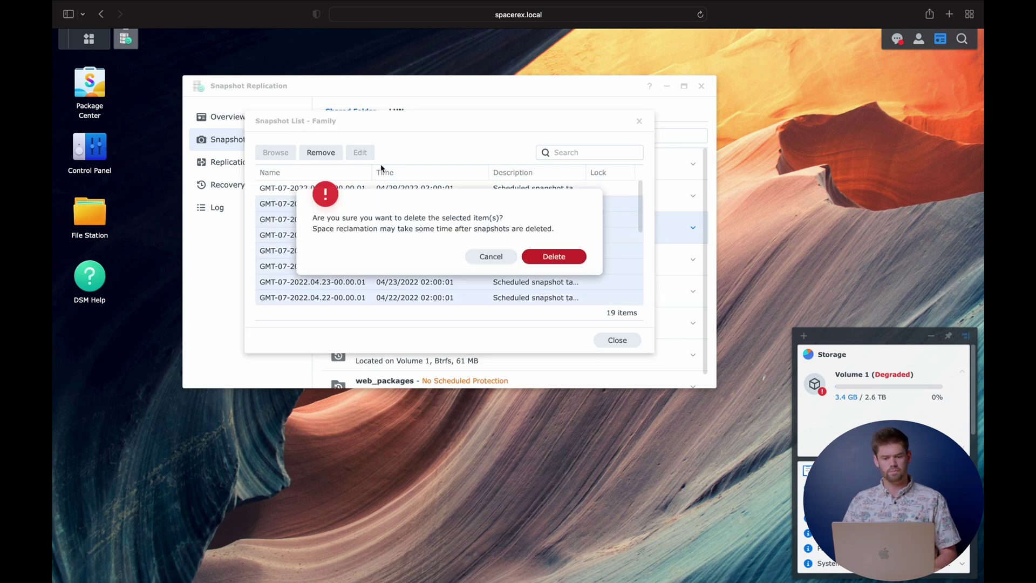
pyautogui.click(546, 257)
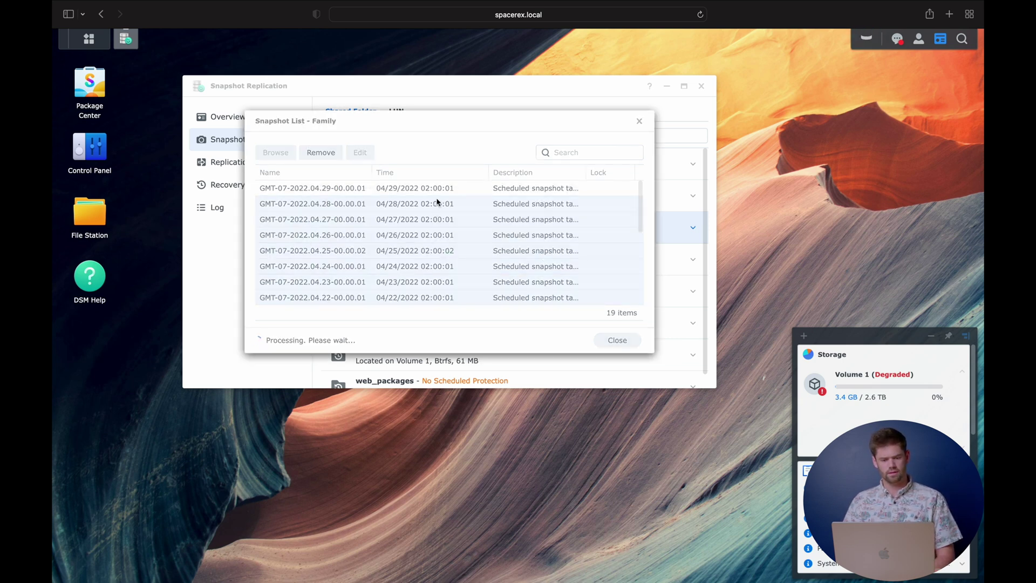
# Step: Delete Family's last remaining snapshot and check the space reclamation status
pyautogui.click(446, 189)
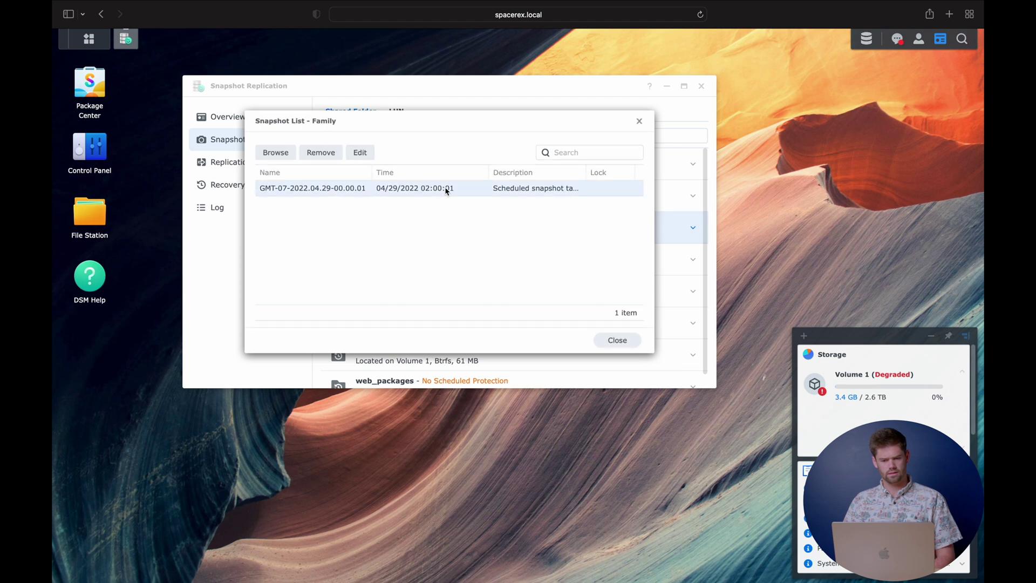
pyautogui.click(336, 150)
pyautogui.click(558, 259)
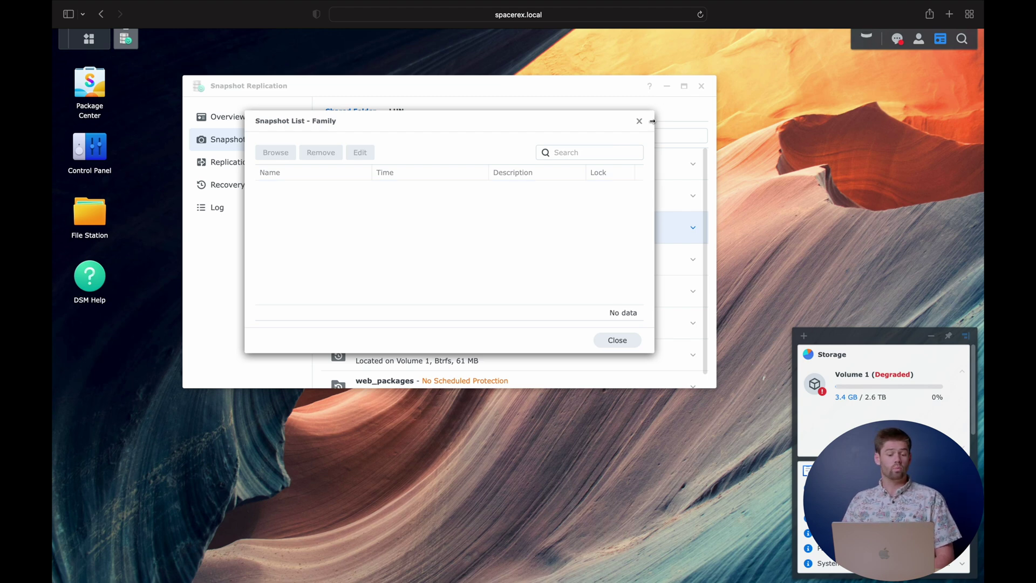
pyautogui.click(864, 46)
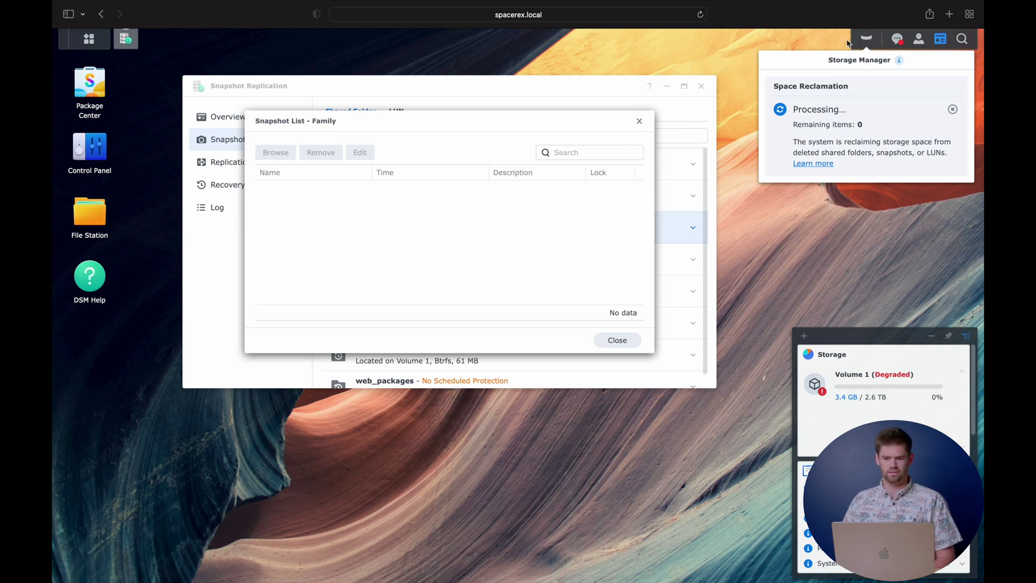
pyautogui.click(848, 43)
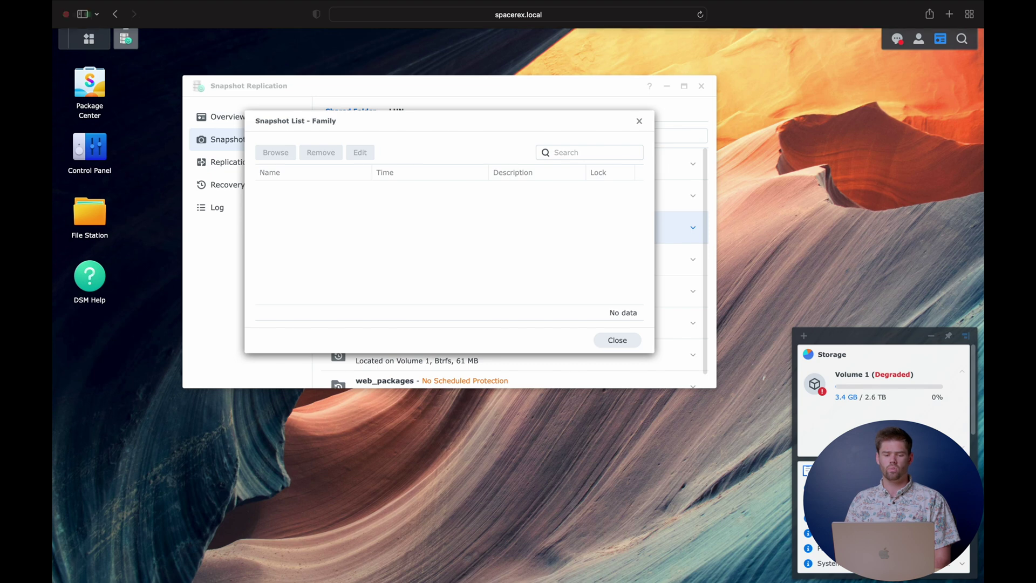
# Step: Close Family's snapshot list and view the Recovery restore points, with homes at 19
pyautogui.click(640, 124)
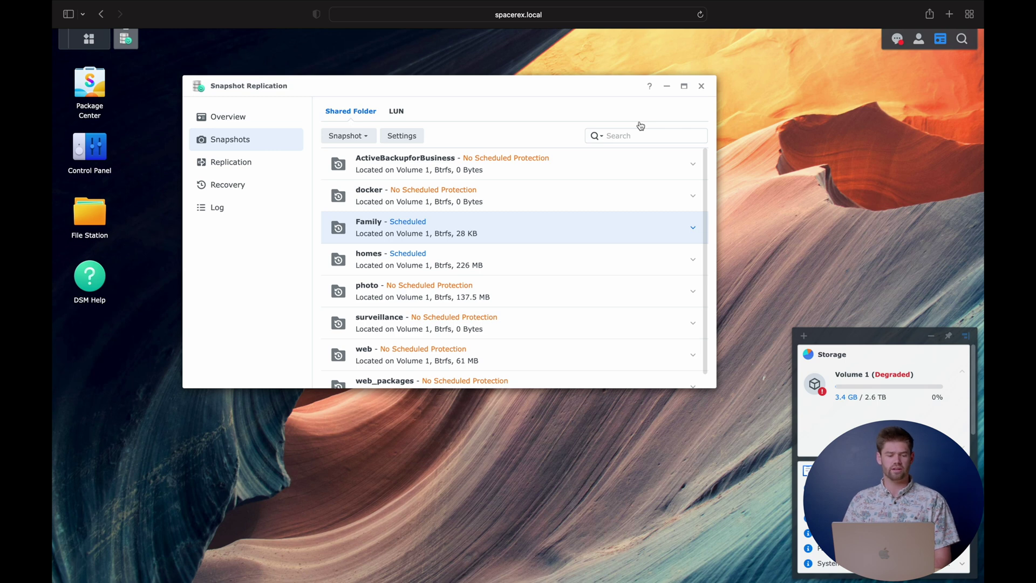
pyautogui.scroll(-1, 555, 276)
pyautogui.scroll(1, 556, 276)
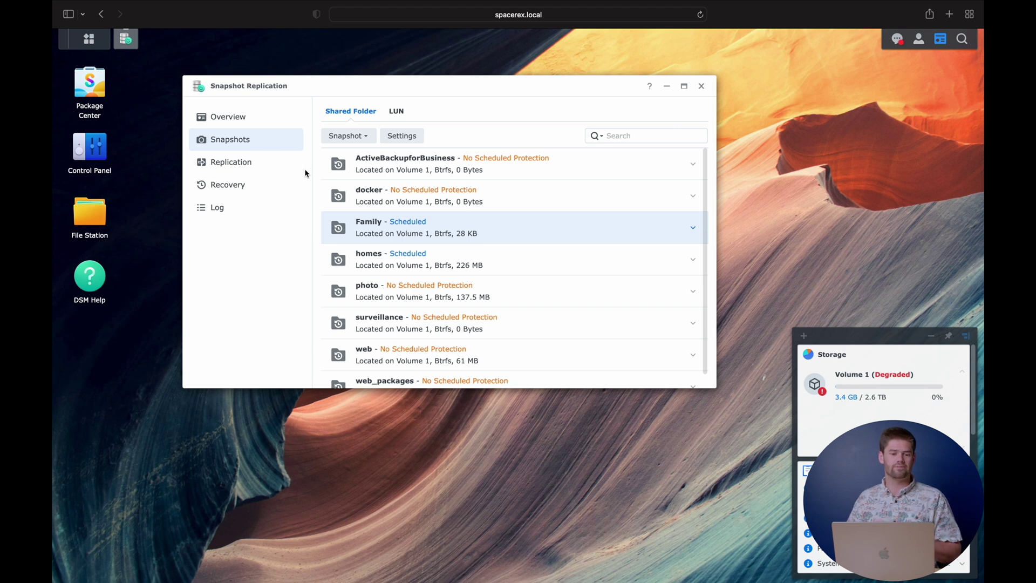
pyautogui.click(252, 182)
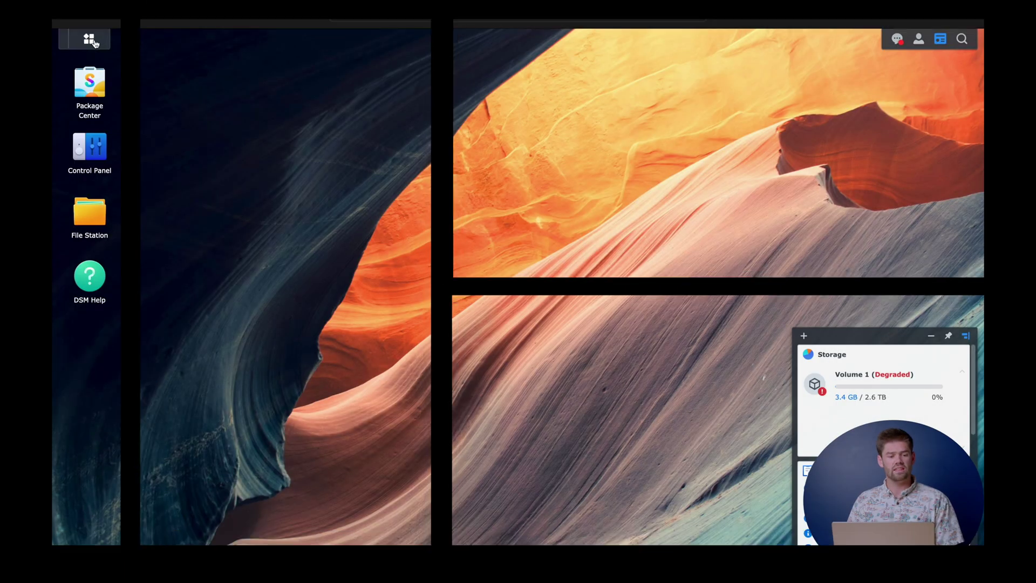
# Step: View Volume 1's usage details (459.7 MB shared folders, 360 KB snapshots), then close Storage Manager
pyautogui.click(94, 43)
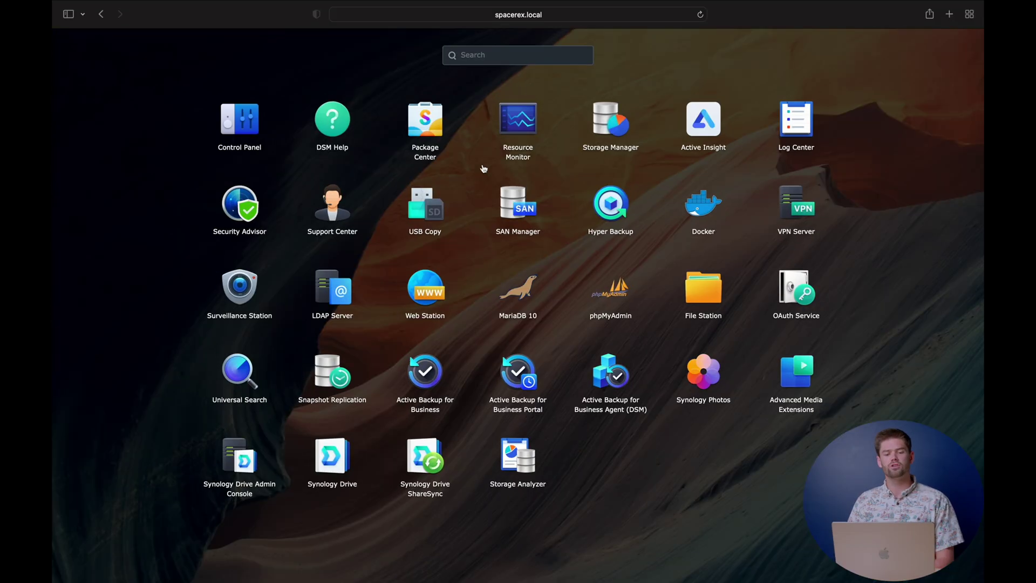
pyautogui.click(617, 115)
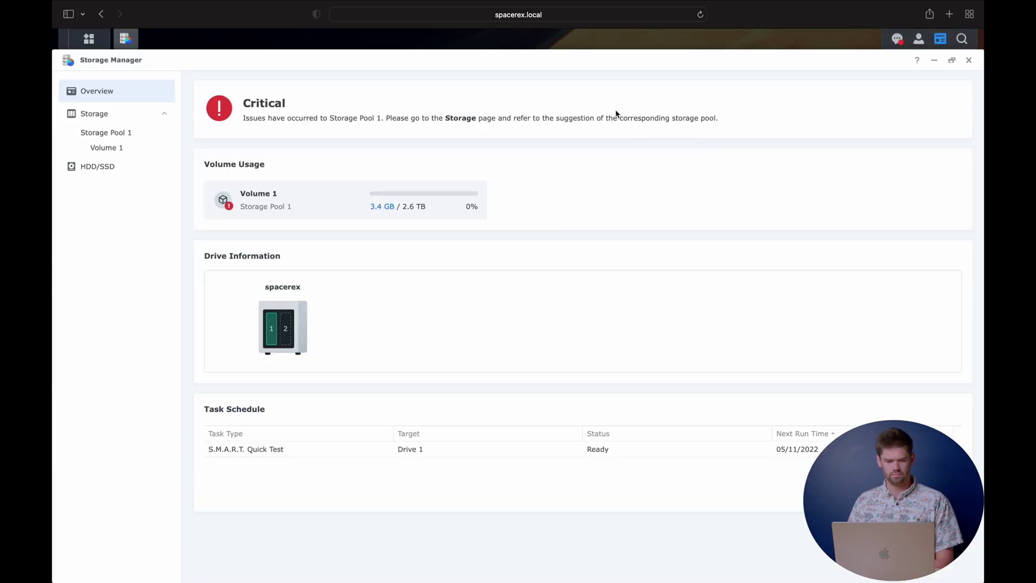
pyautogui.click(121, 153)
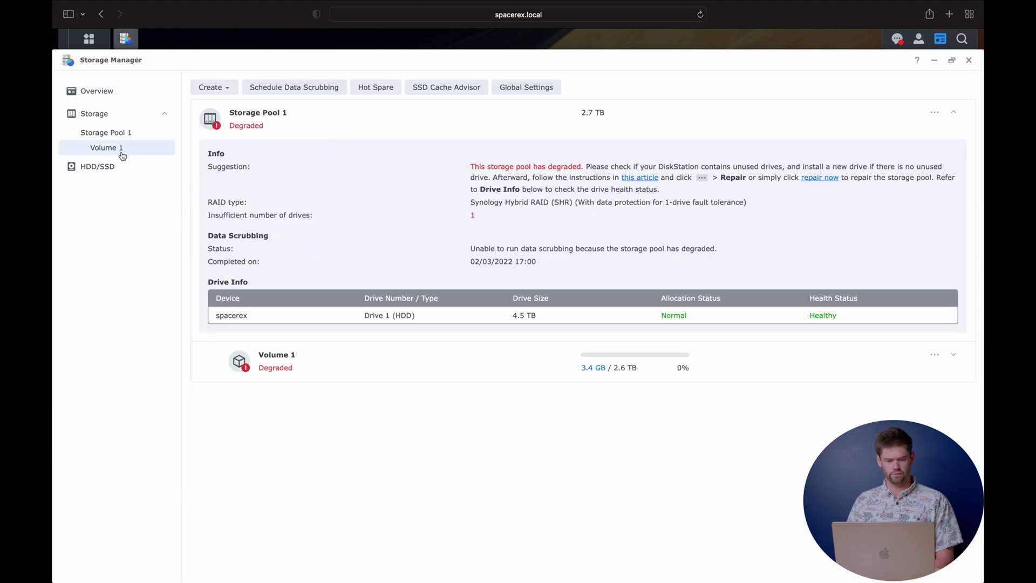
pyautogui.click(936, 356)
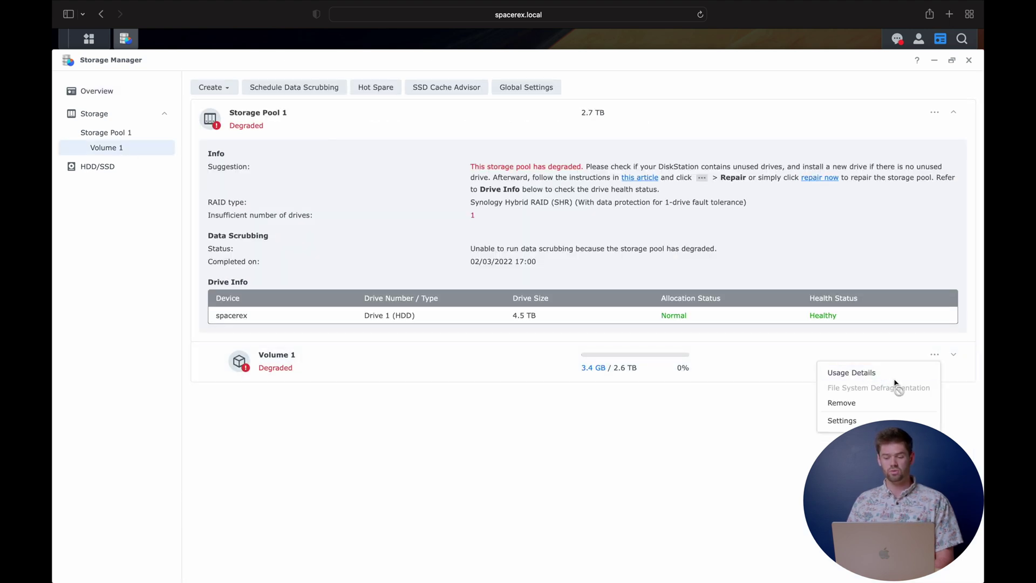
pyautogui.click(871, 378)
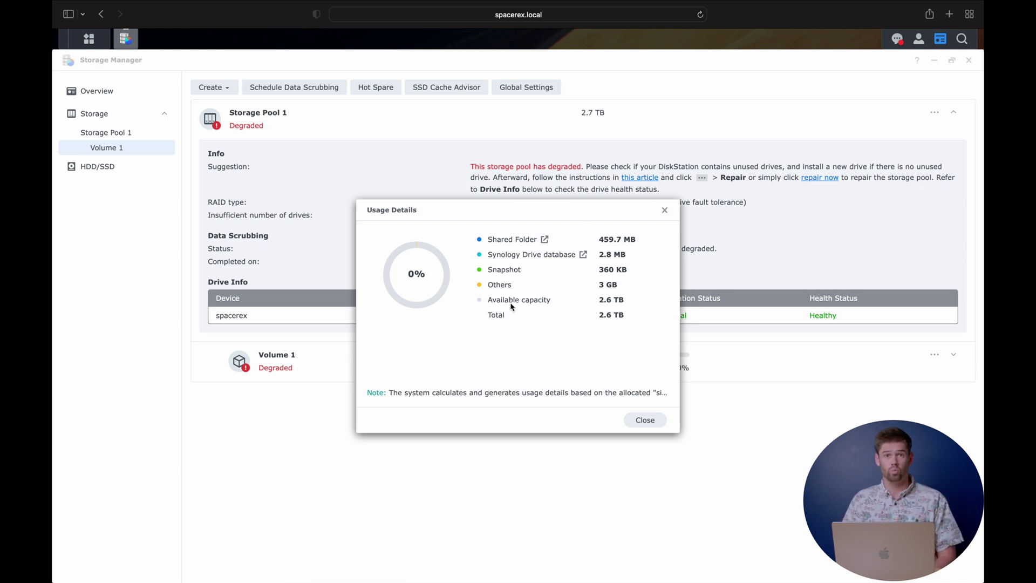
pyautogui.click(665, 213)
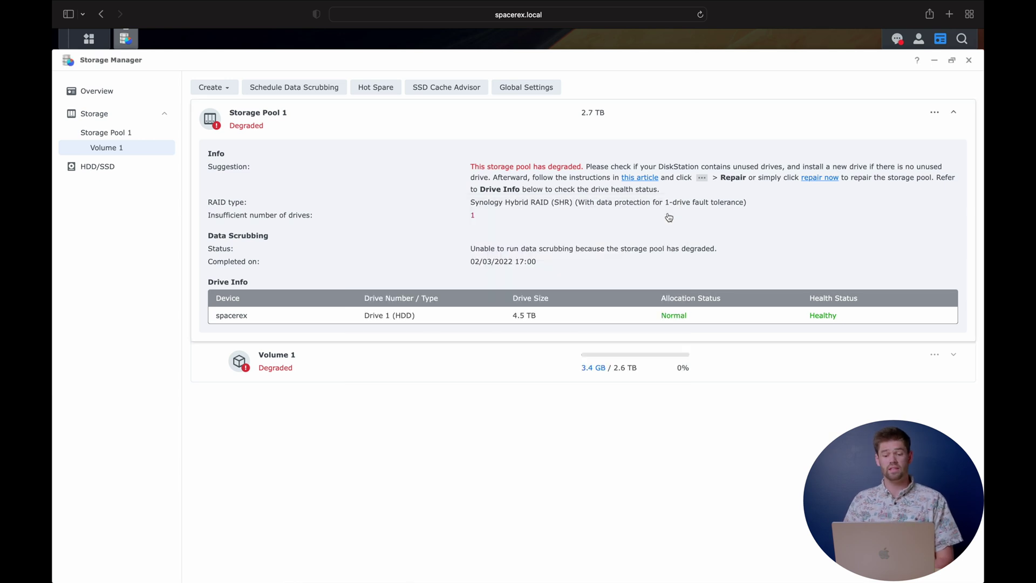
pyautogui.click(969, 61)
# Step: Launch Storage Analyzer, save reports to the Family share, and disable volume usage history collection
pyautogui.click(88, 38)
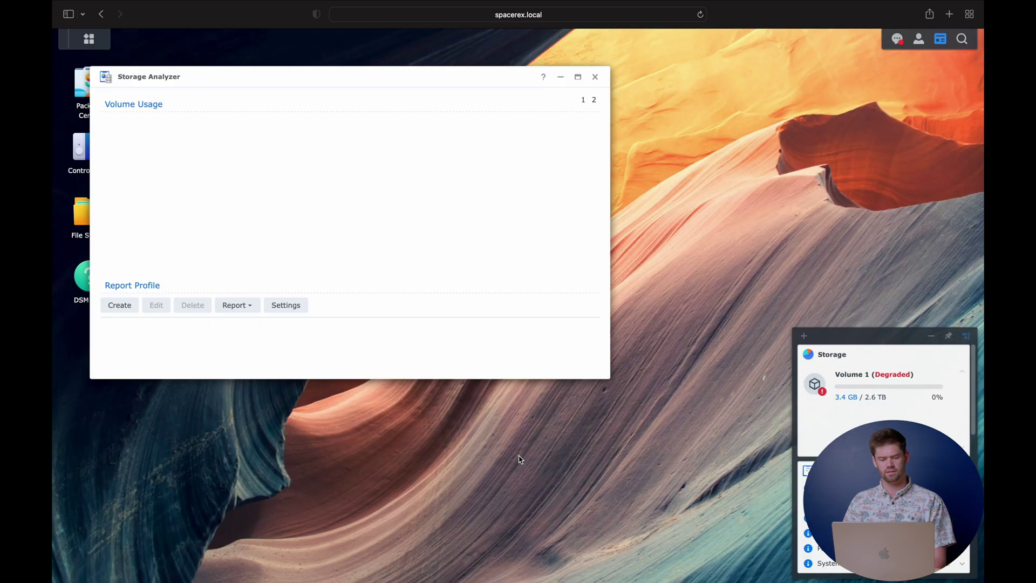
pyautogui.click(517, 457)
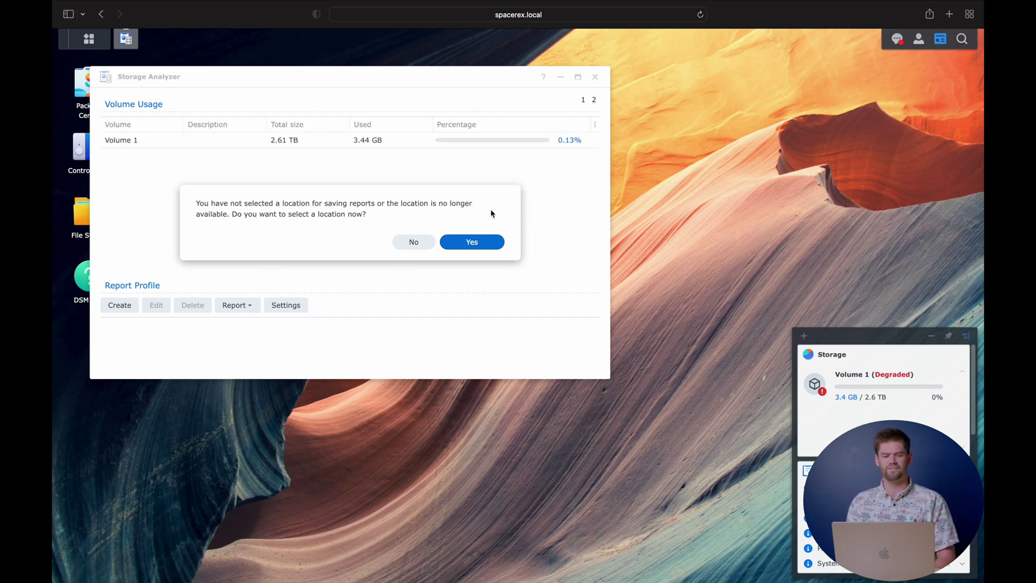
pyautogui.click(484, 240)
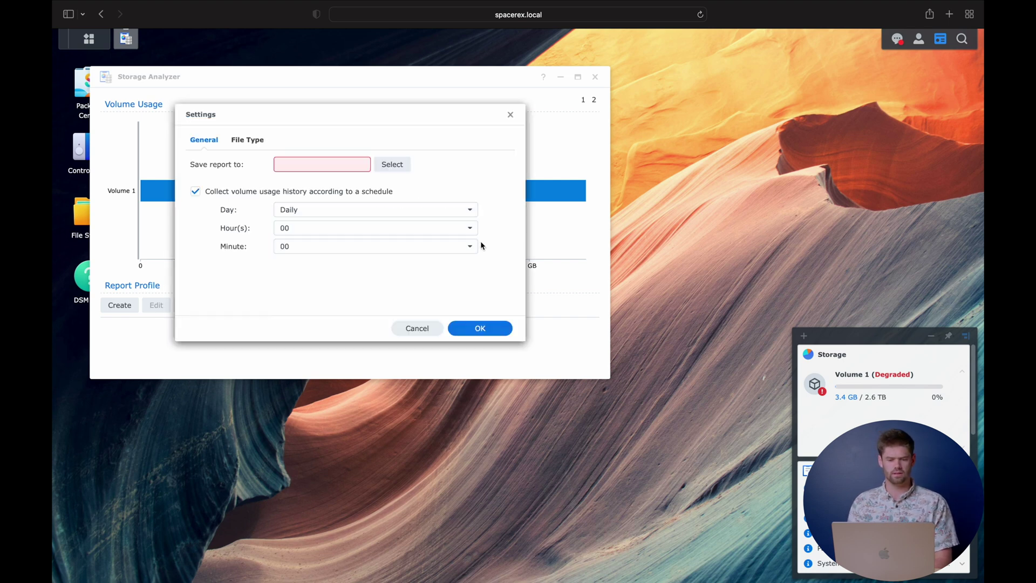
pyautogui.click(391, 164)
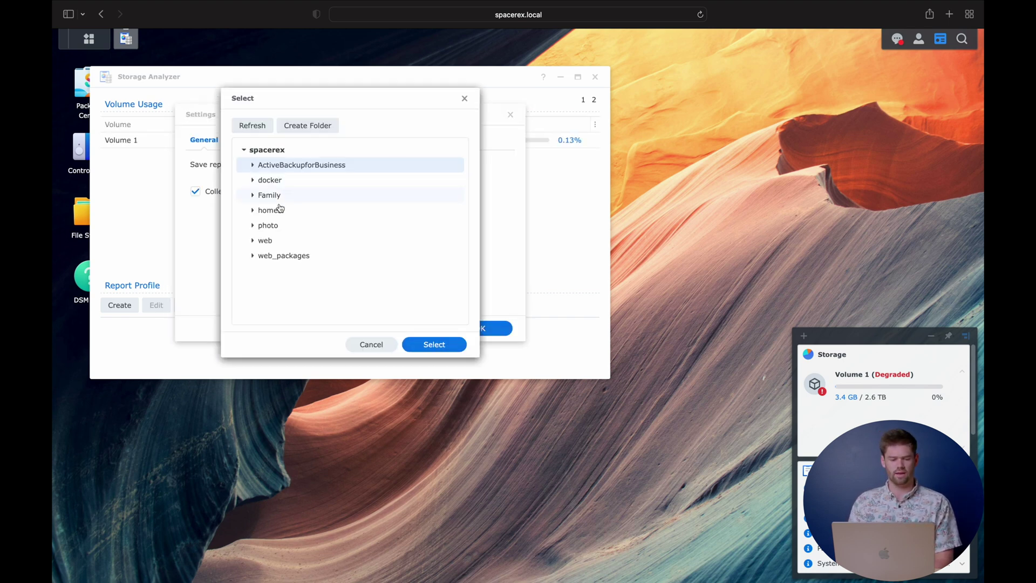
pyautogui.click(428, 345)
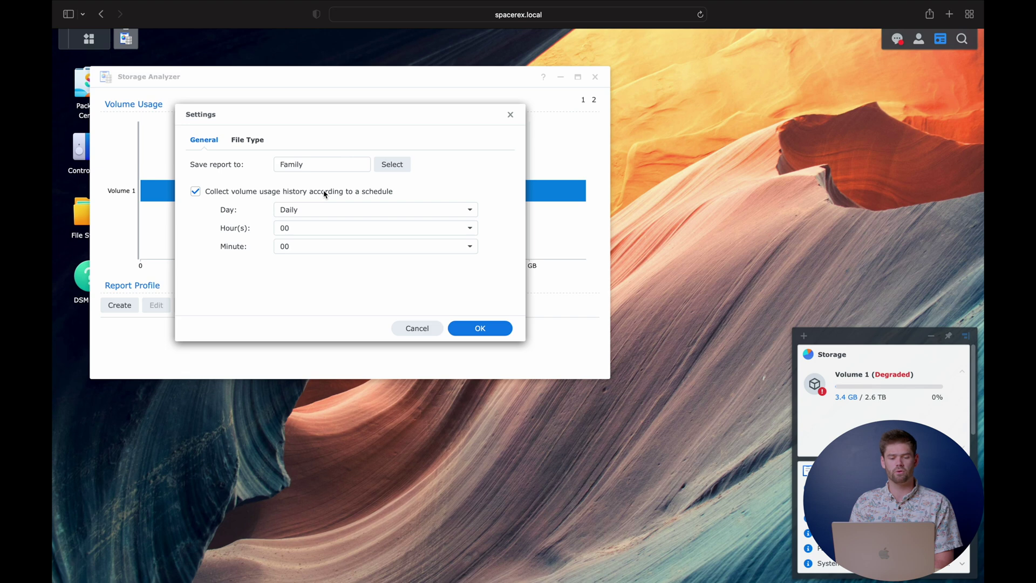
pyautogui.click(324, 193)
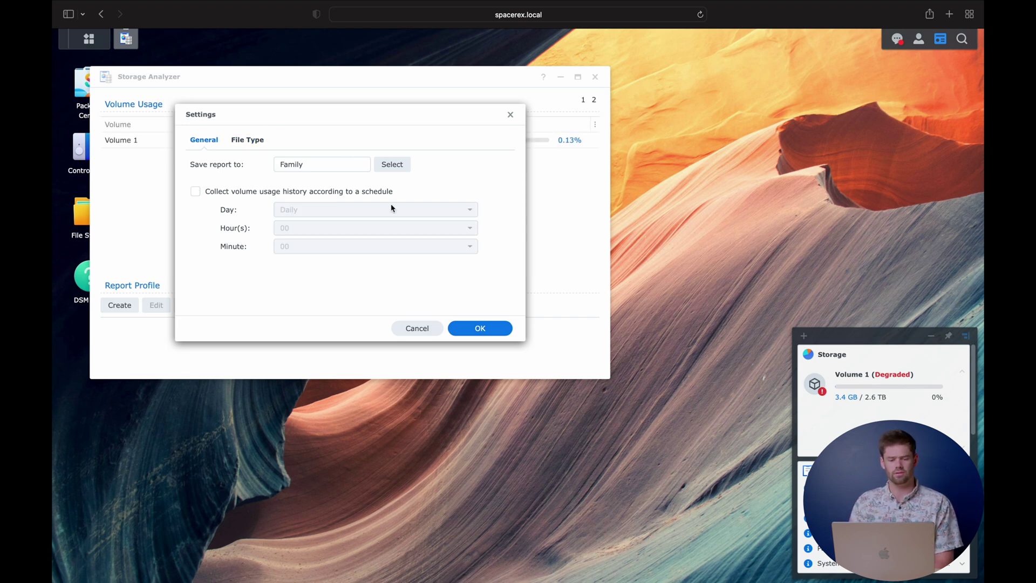
pyautogui.click(479, 328)
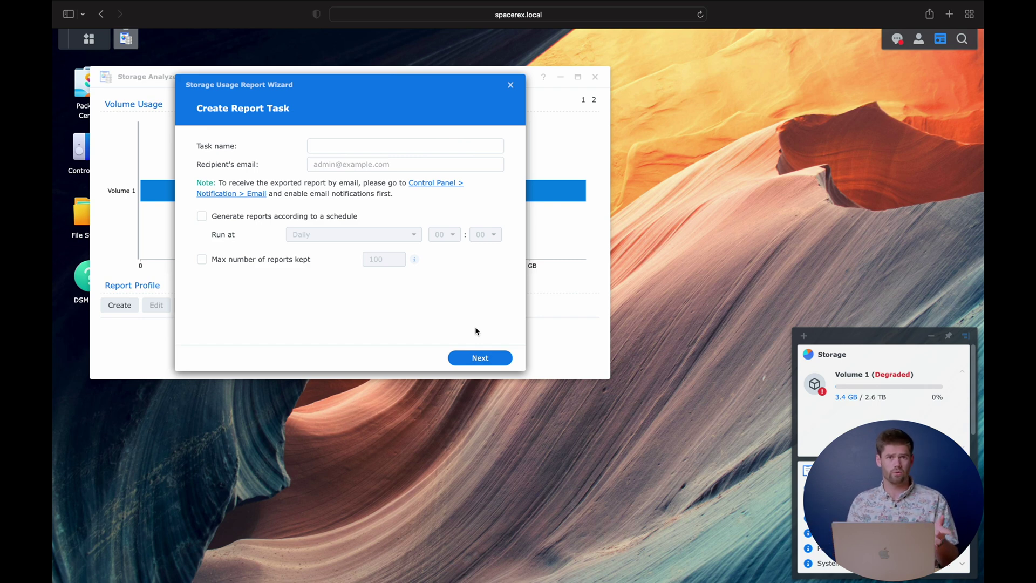
# Step: Set up the 'Lookup Storage' task for all shared folders, excluding duplicate files and owner-group file lists
pyautogui.click(367, 146)
pyautogui.write('Lookup Stor')
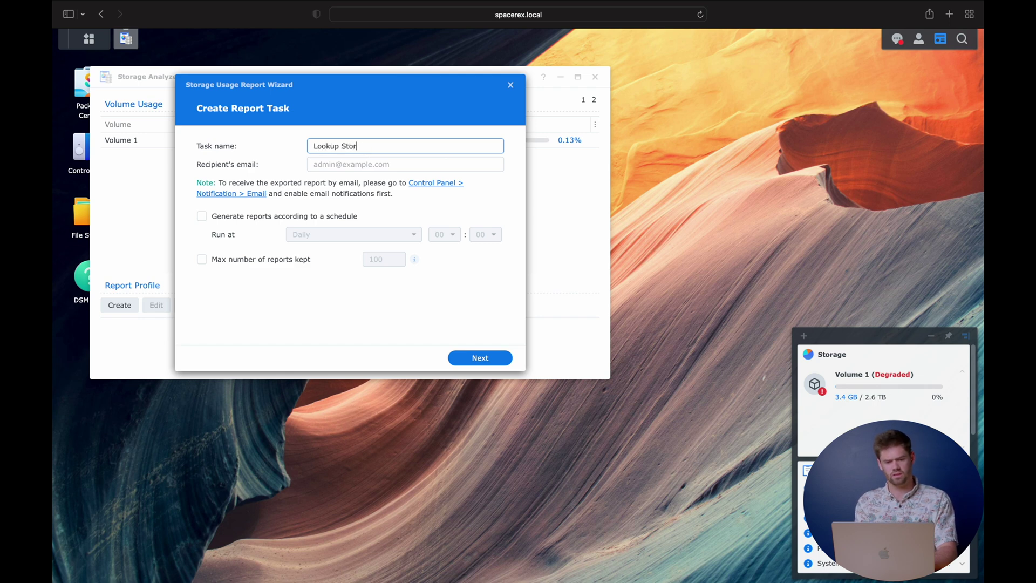
pyautogui.write('age')
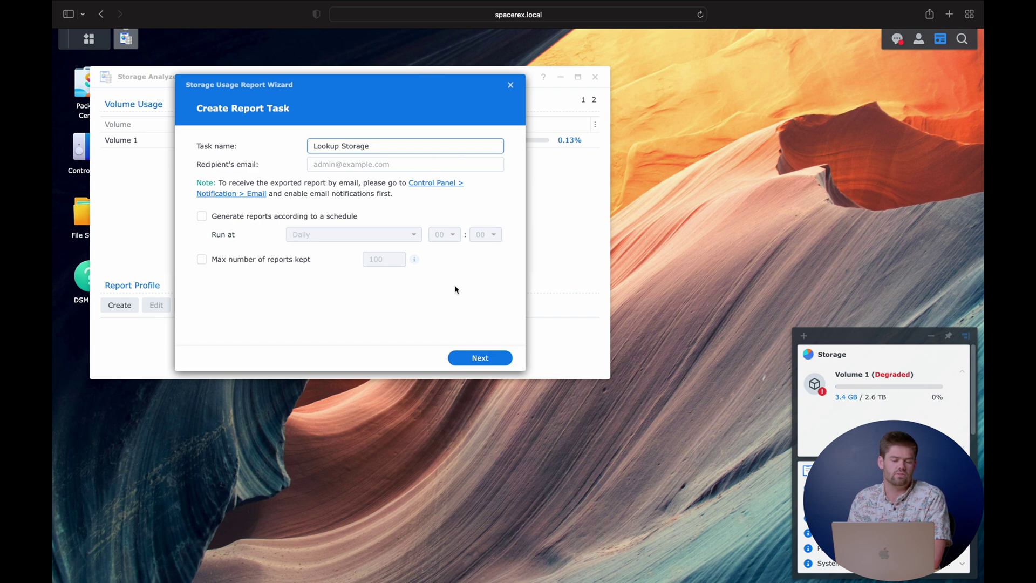
pyautogui.click(480, 357)
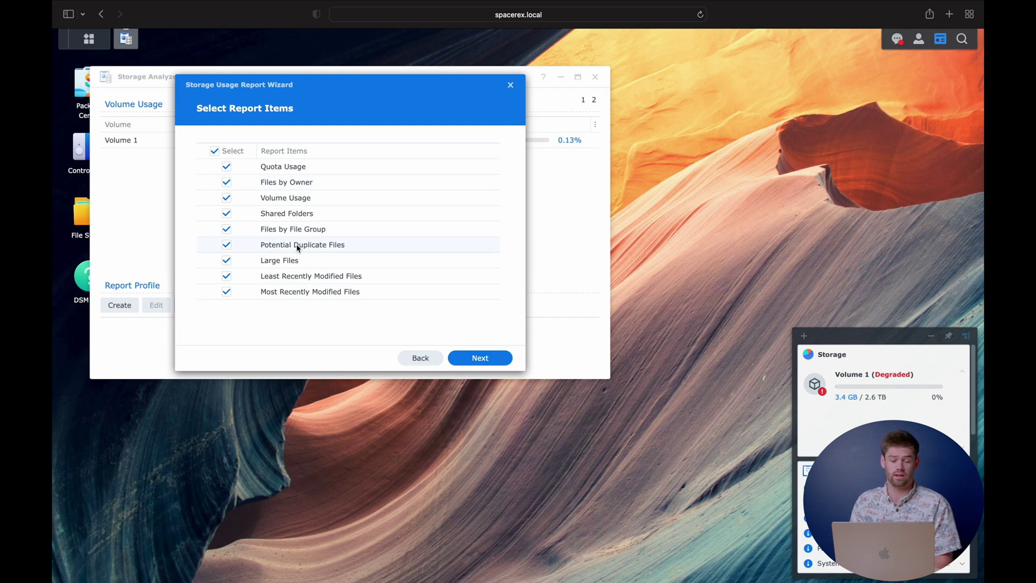
pyautogui.click(224, 245)
pyautogui.click(479, 357)
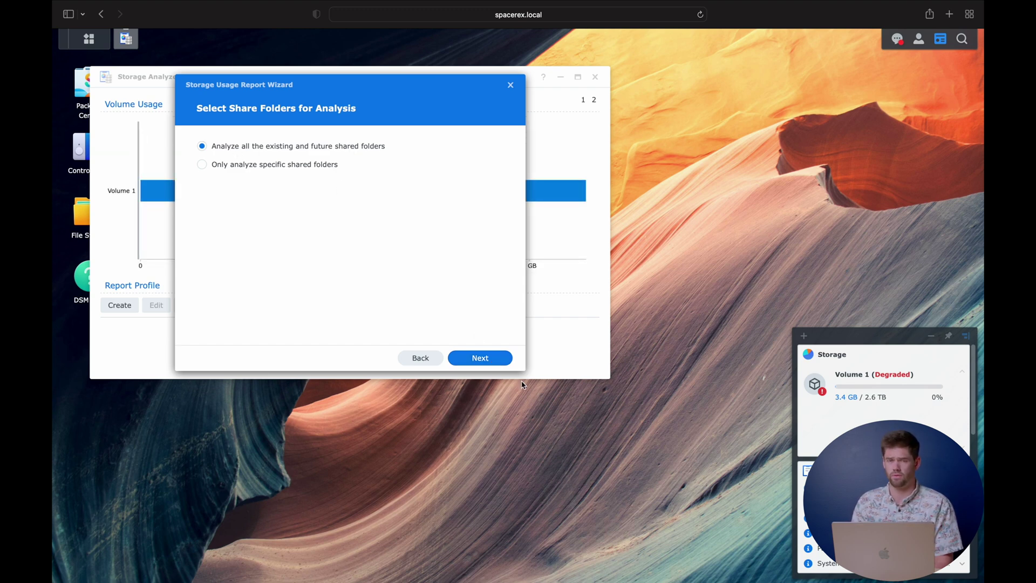
pyautogui.click(496, 361)
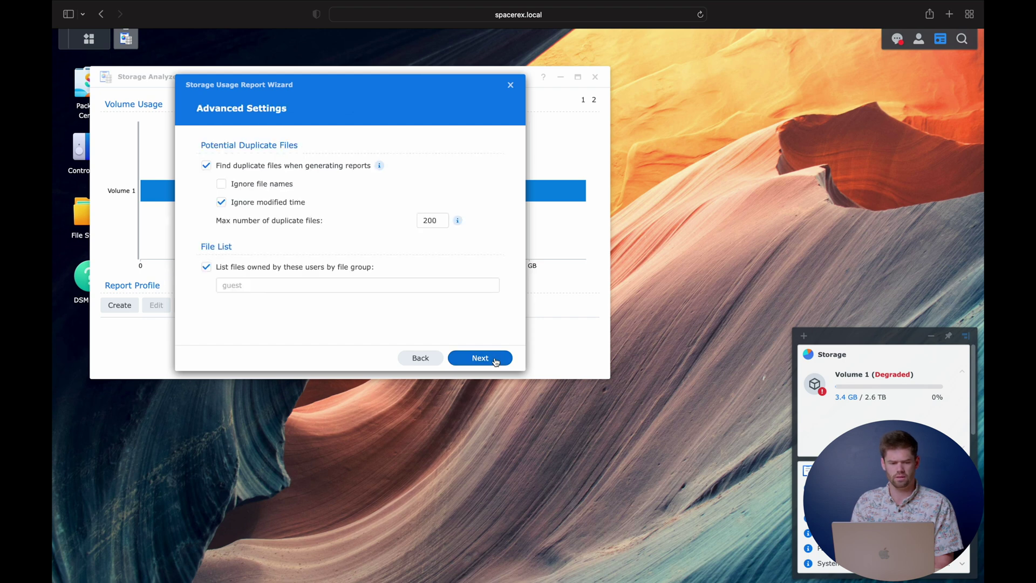
pyautogui.click(345, 167)
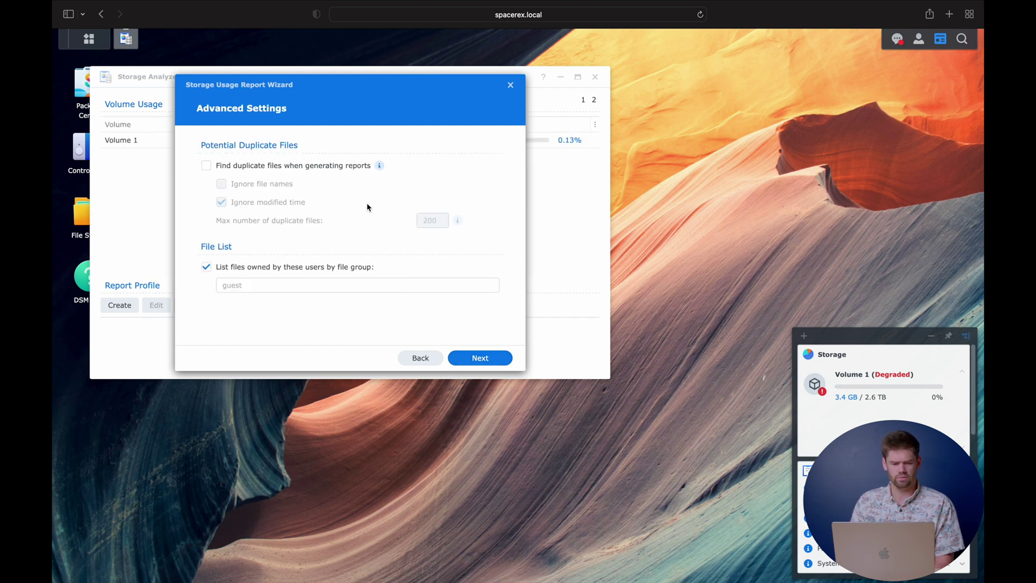
pyautogui.click(341, 267)
pyautogui.click(479, 357)
# Step: Finish the Lookup Storage profile and generate its report immediately
pyautogui.click(483, 360)
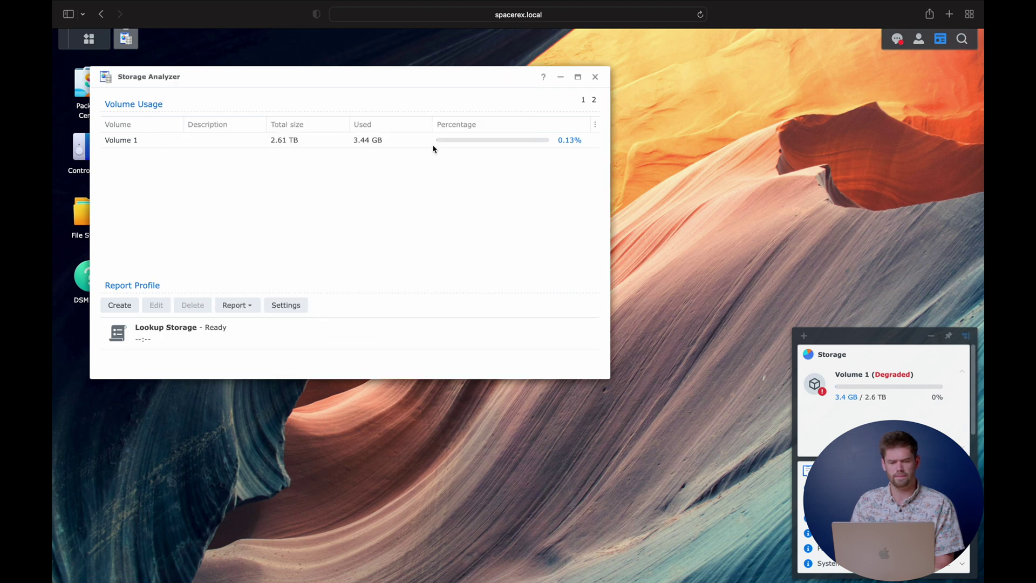
pyautogui.click(254, 341)
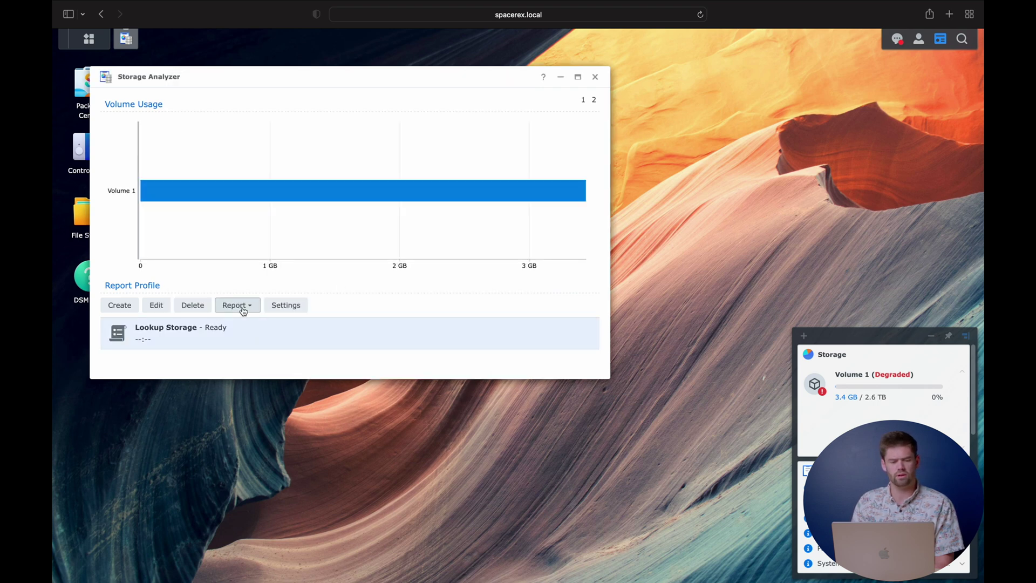
pyautogui.click(241, 311)
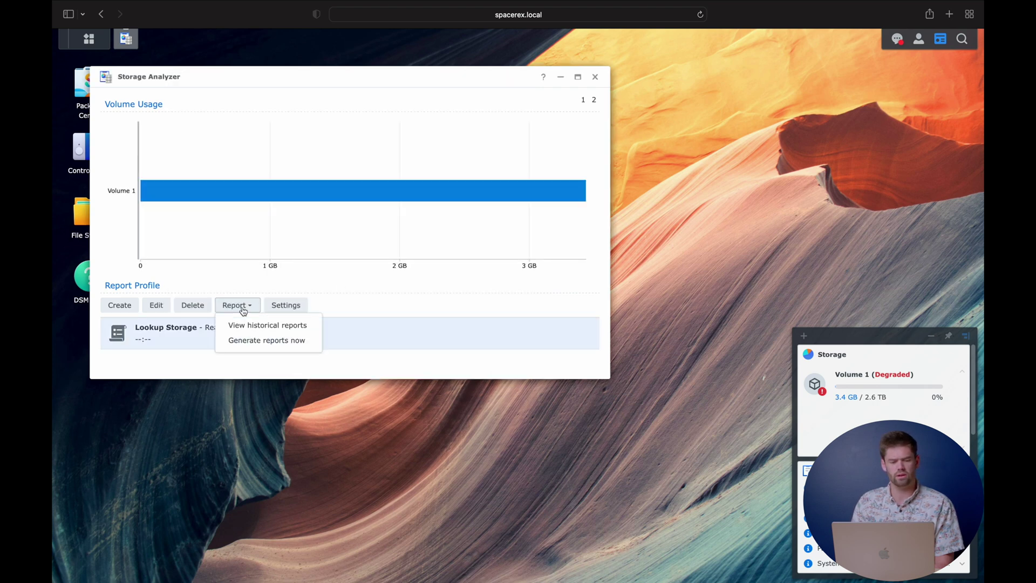
pyautogui.click(253, 342)
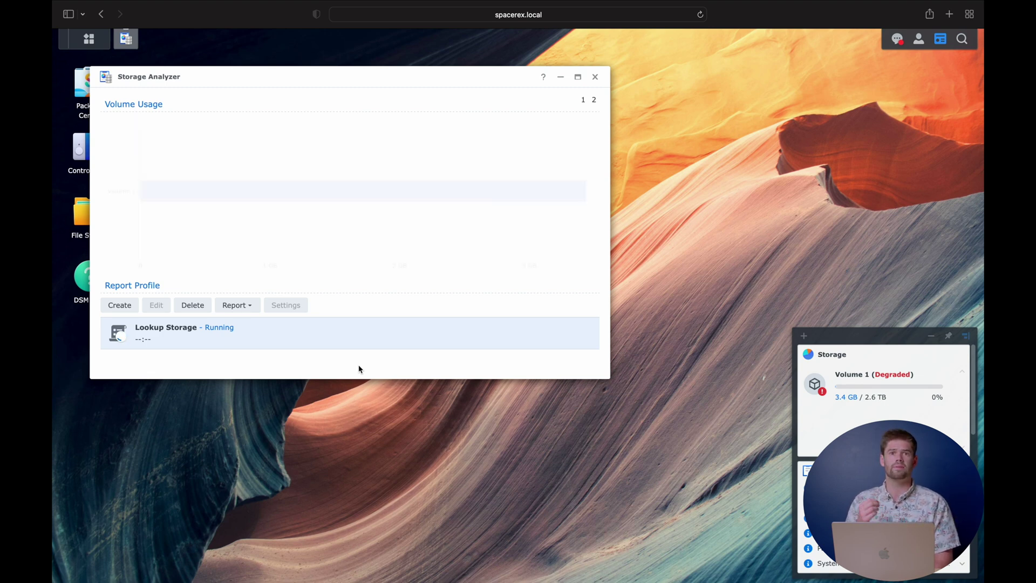
pyautogui.moveTo(462, 73); pyautogui.dragTo(559, 75)
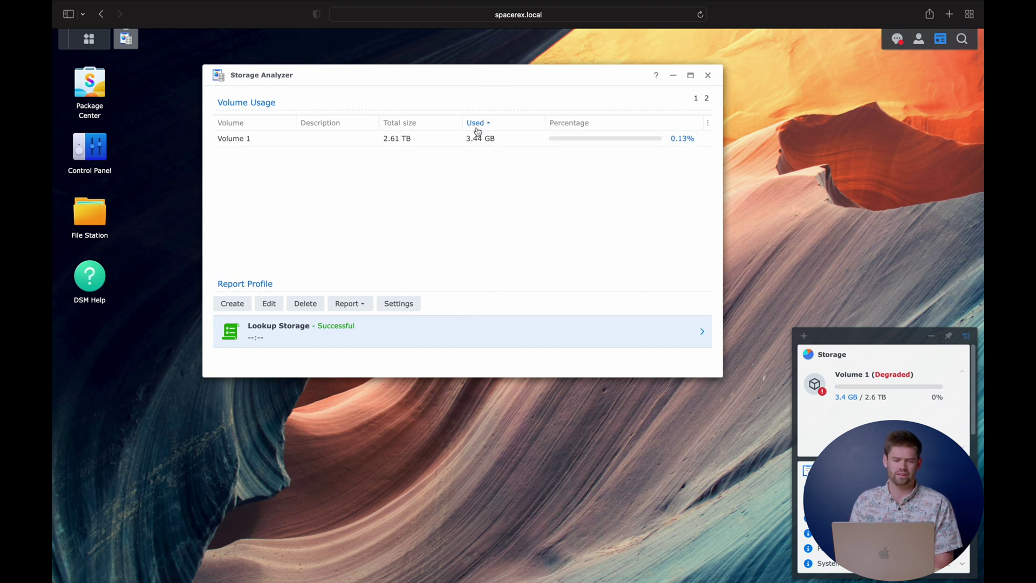
# Step: Open the historical report full screen with shared folders sorted by size
pyautogui.click(347, 303)
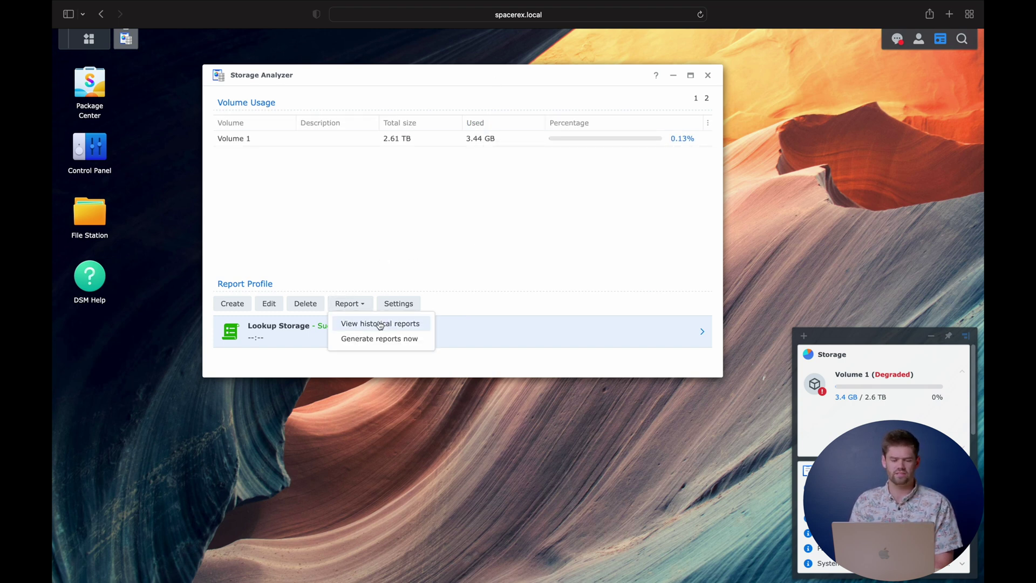
pyautogui.click(702, 331)
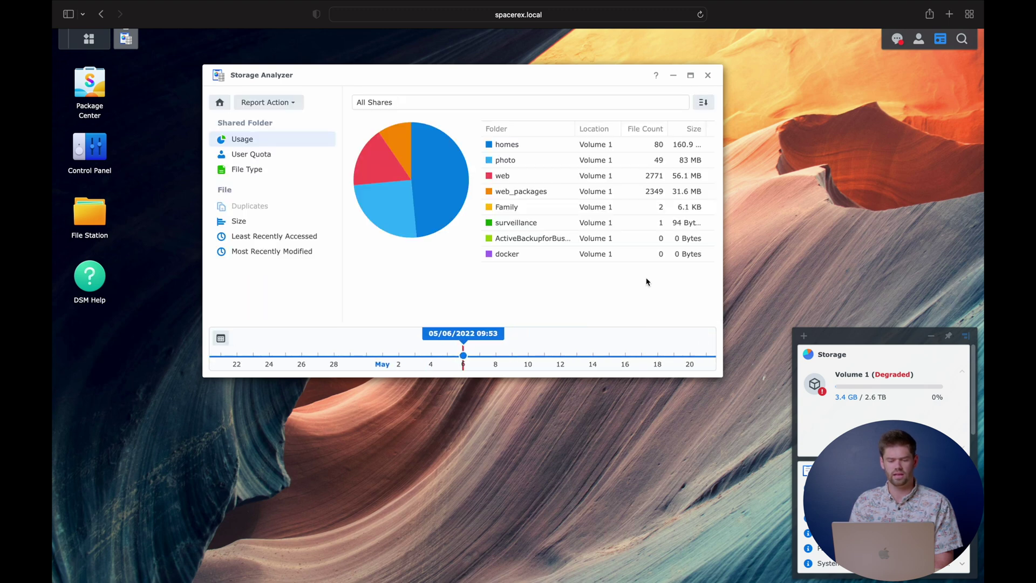
pyautogui.doubleClick(554, 80)
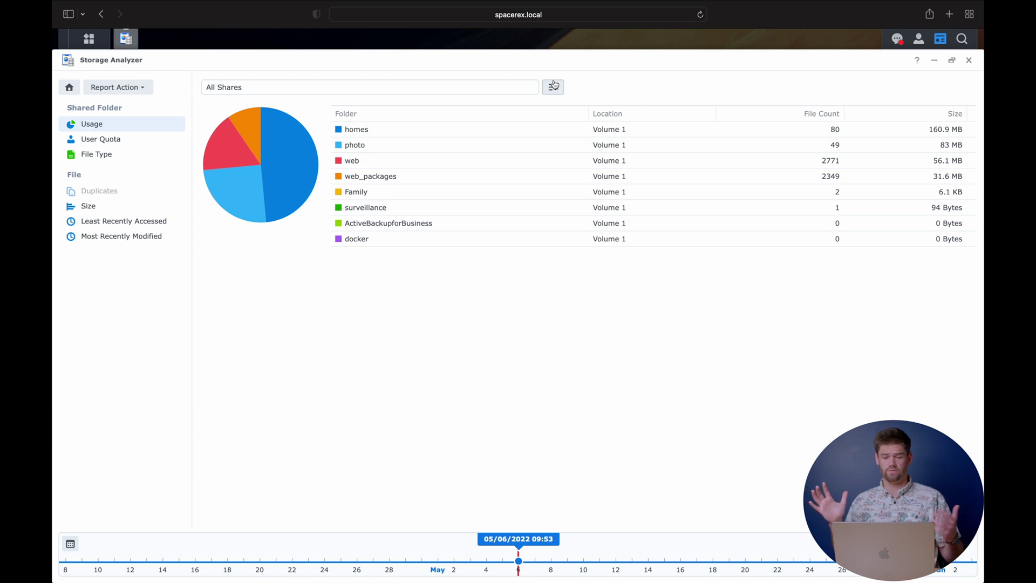
pyautogui.click(918, 116)
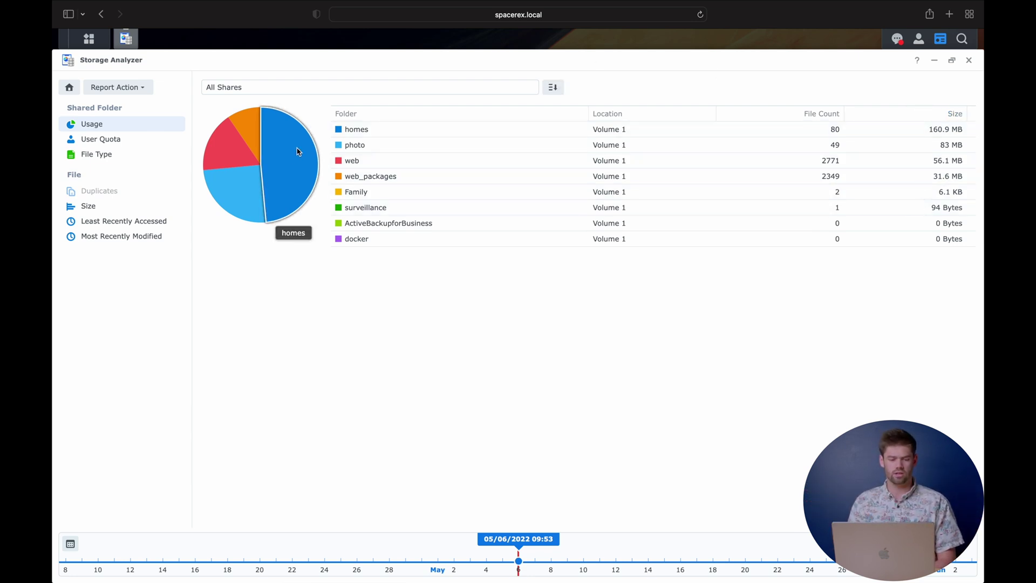
# Step: Browse homes > Photos > iPhone_Backup, back to all shares, then User Quota, File Type, and Usage
pyautogui.click(357, 130)
pyautogui.click(357, 146)
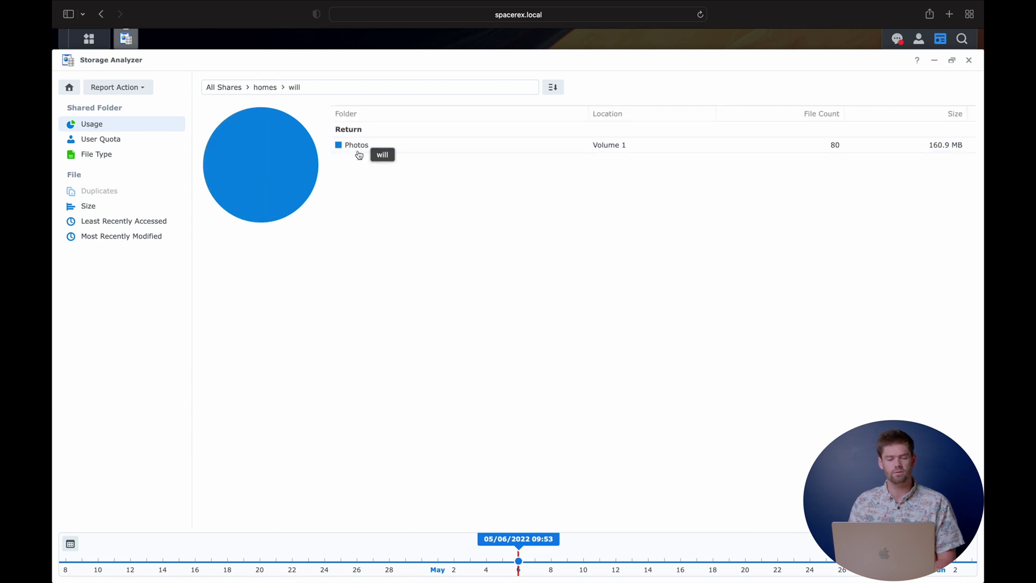
pyautogui.click(375, 146)
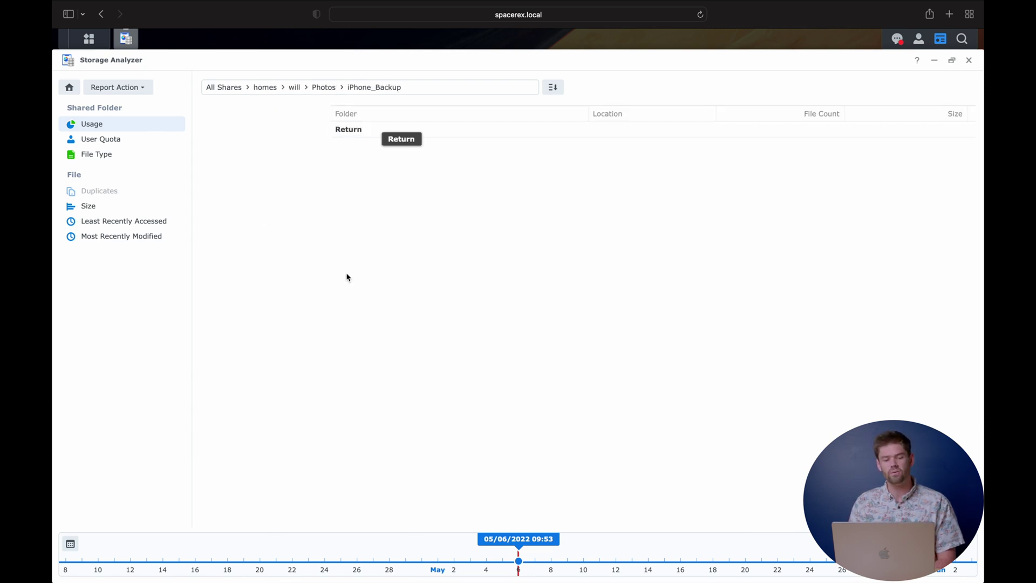
pyautogui.click(294, 87)
pyautogui.click(261, 86)
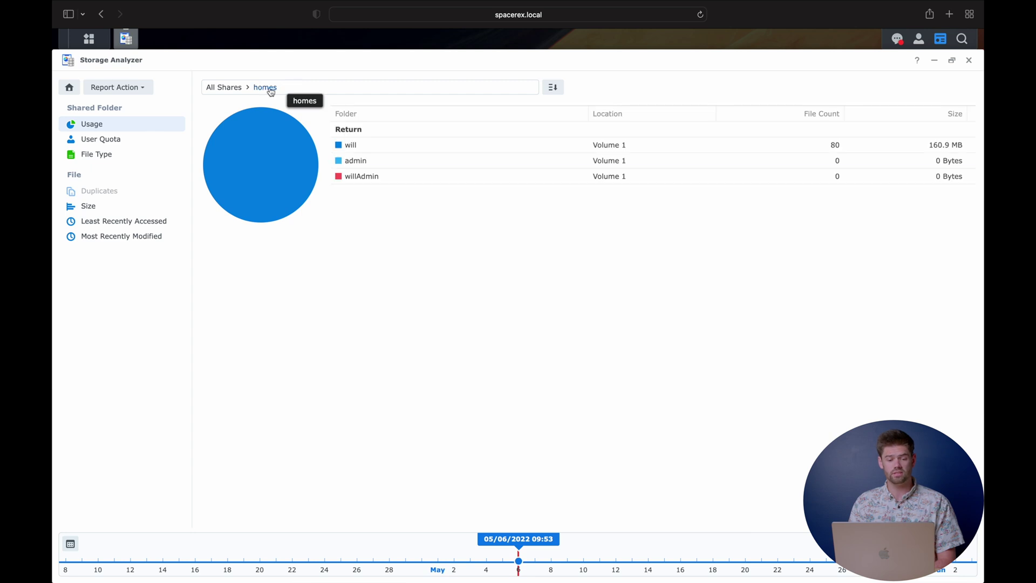
pyautogui.click(233, 87)
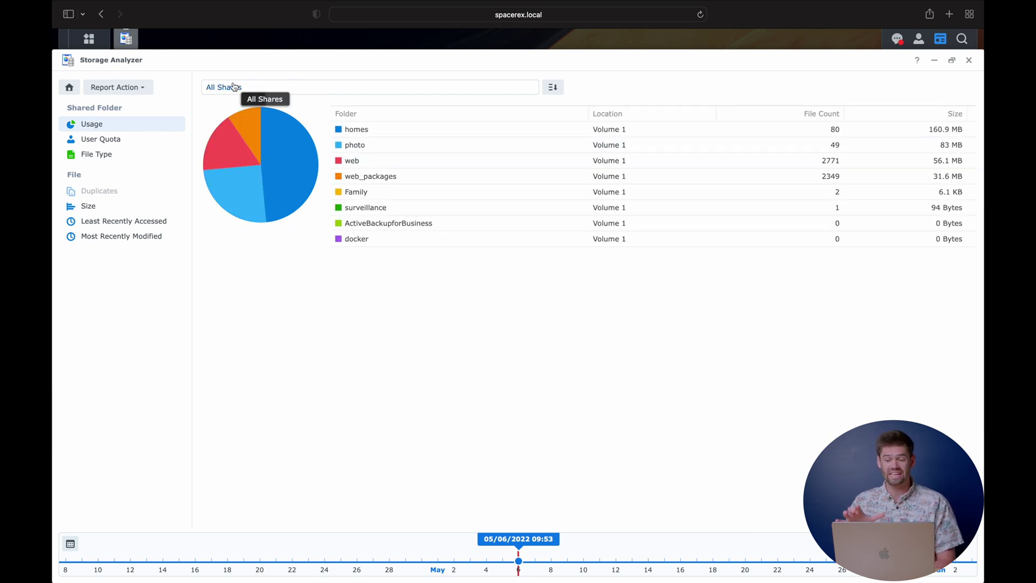
pyautogui.click(105, 141)
pyautogui.click(101, 154)
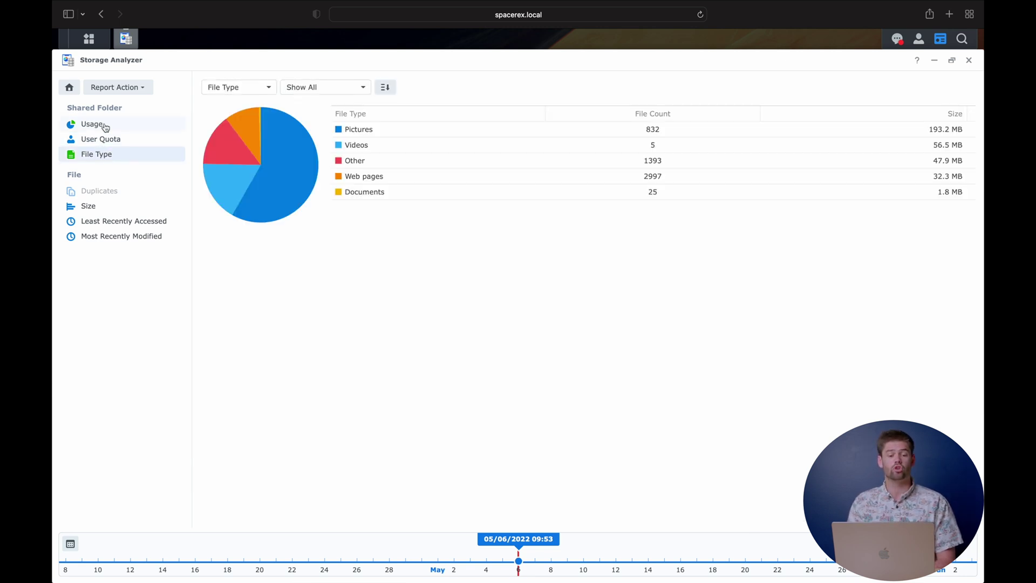
pyautogui.click(104, 128)
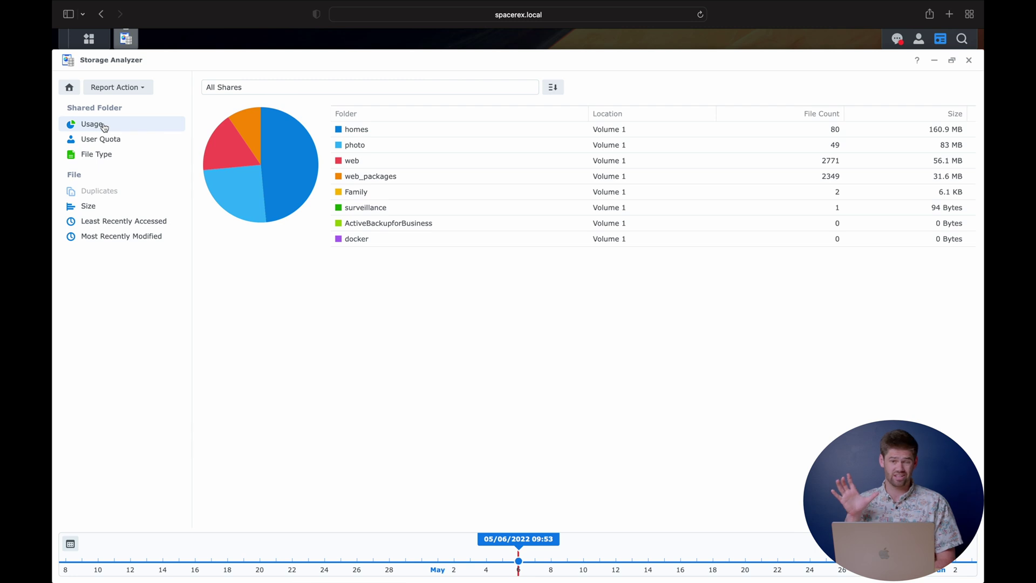